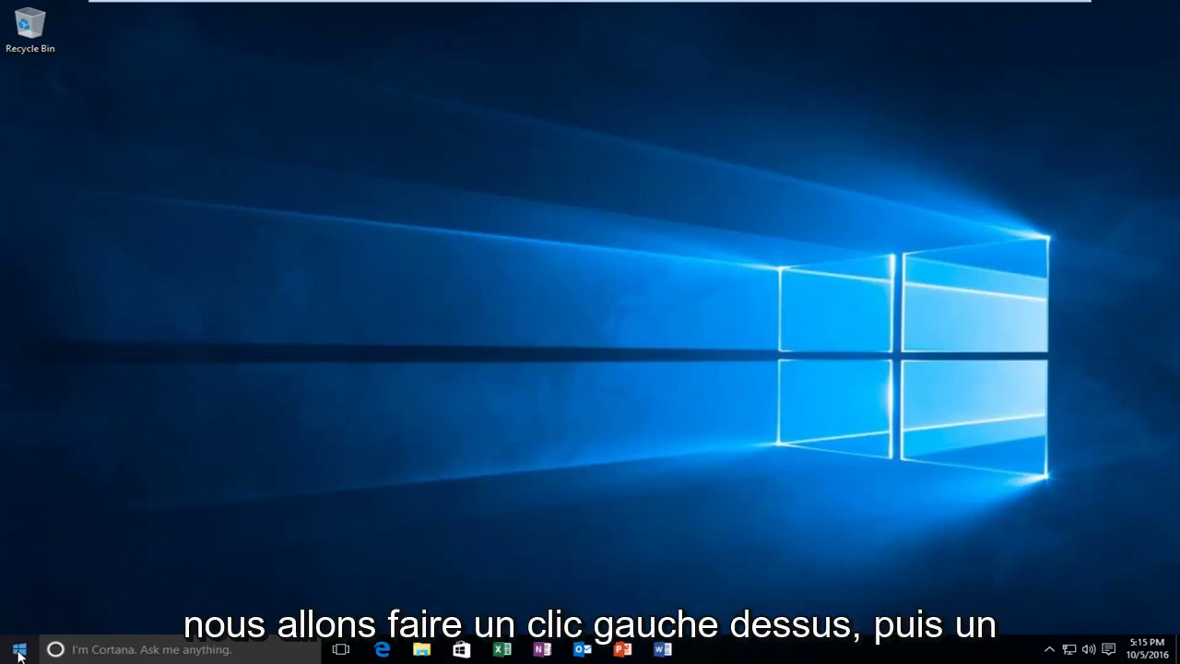
Go to Settings > Update & security > Backup to reach the File History options
left_click(20, 651)
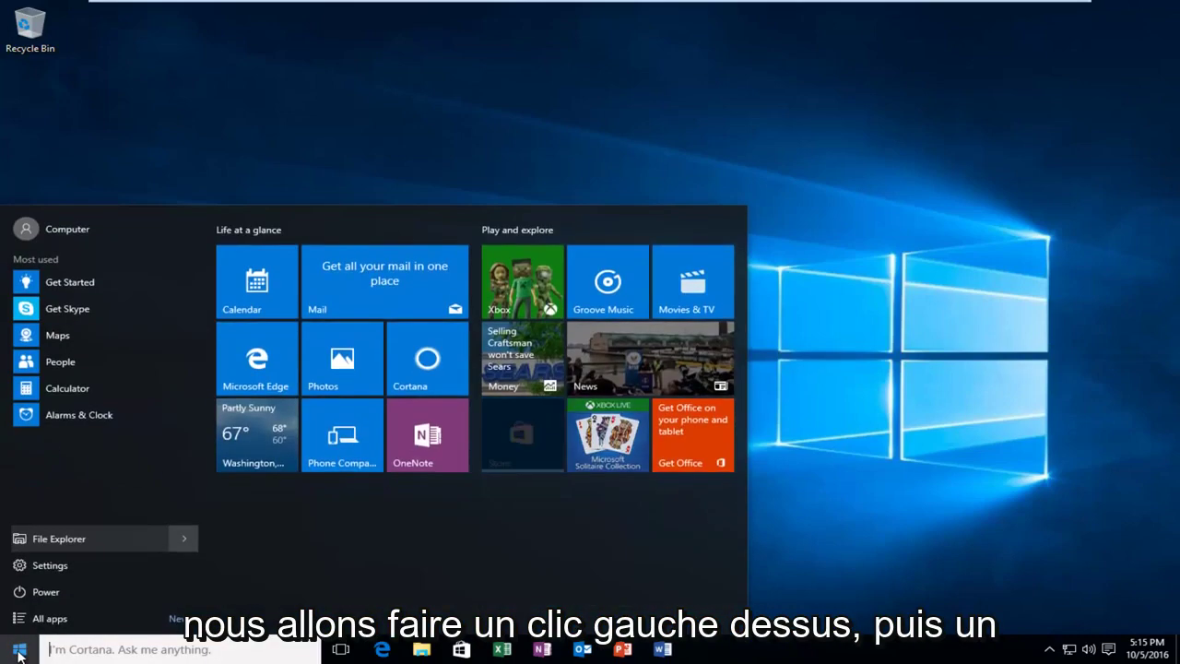
left_click(27, 567)
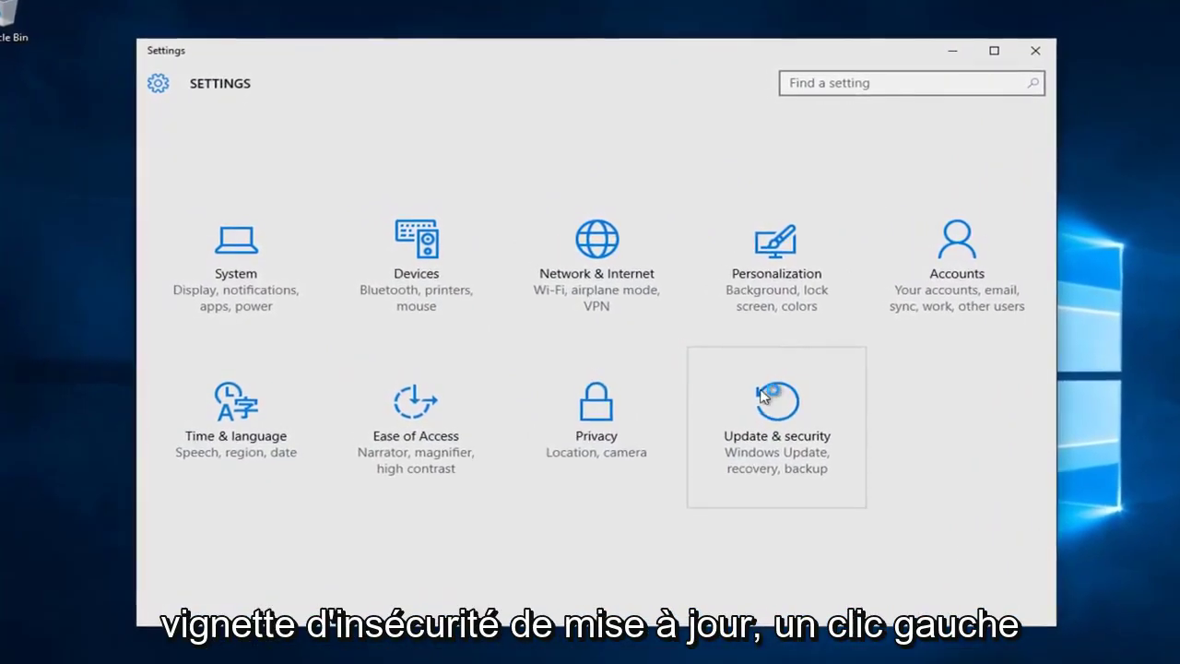
left_click(782, 447)
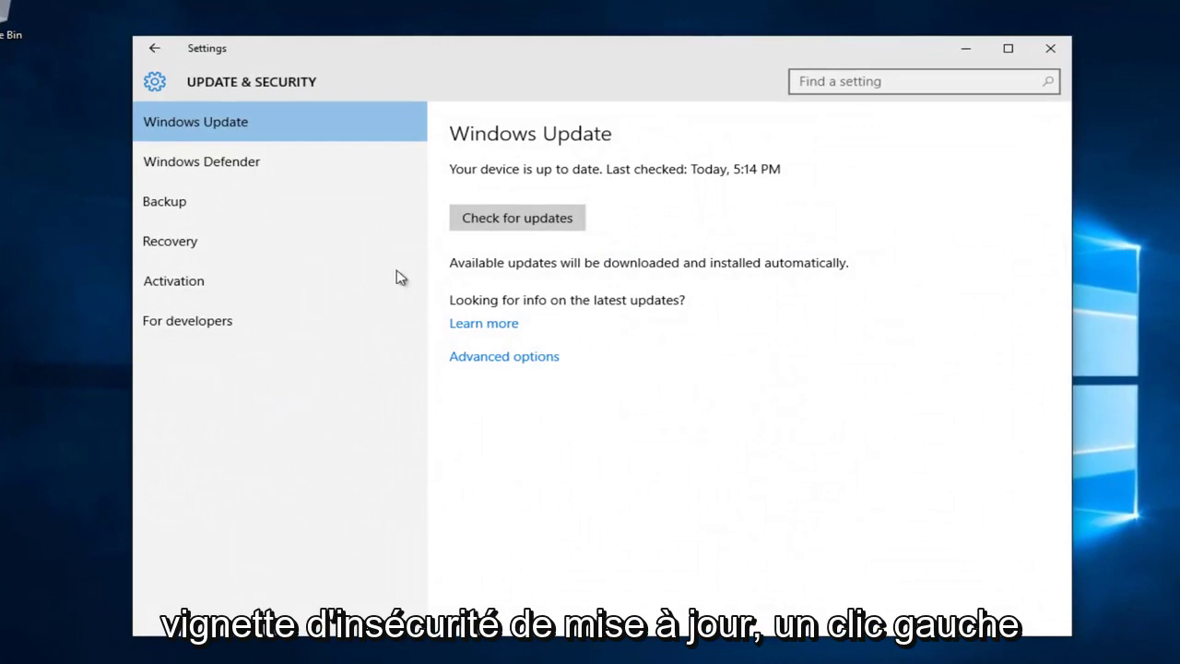
left_click(160, 204)
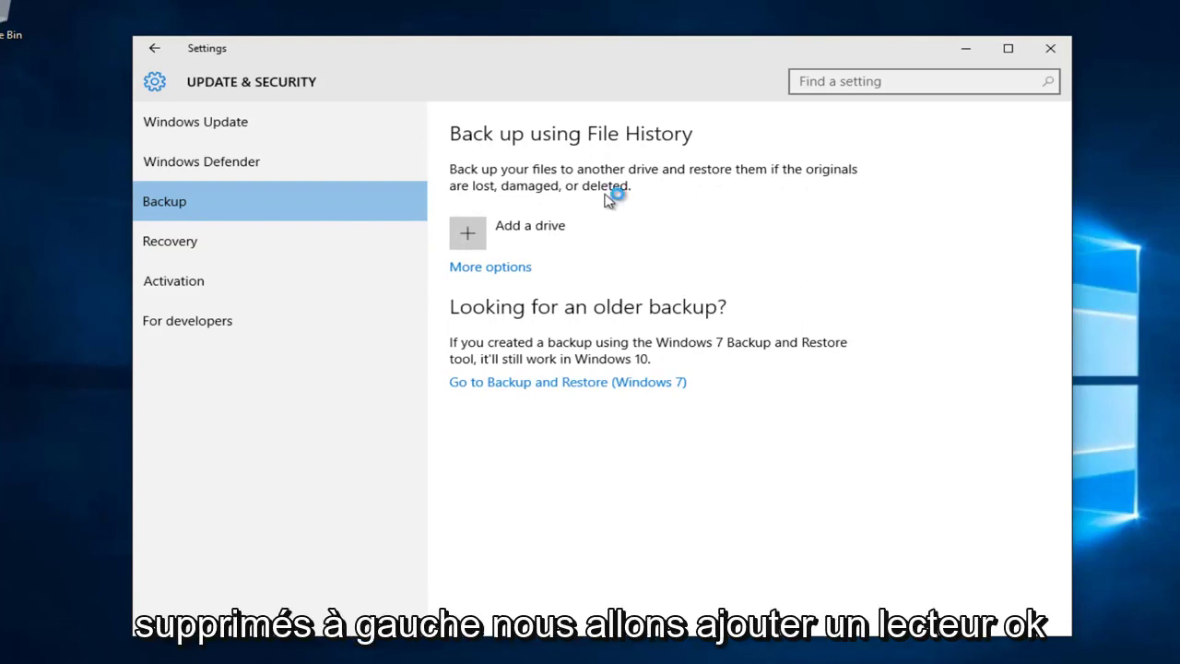
Set Removable Disk (E:) as the File History backup drive and show its More options page
left_click(480, 232)
left_click(241, 122)
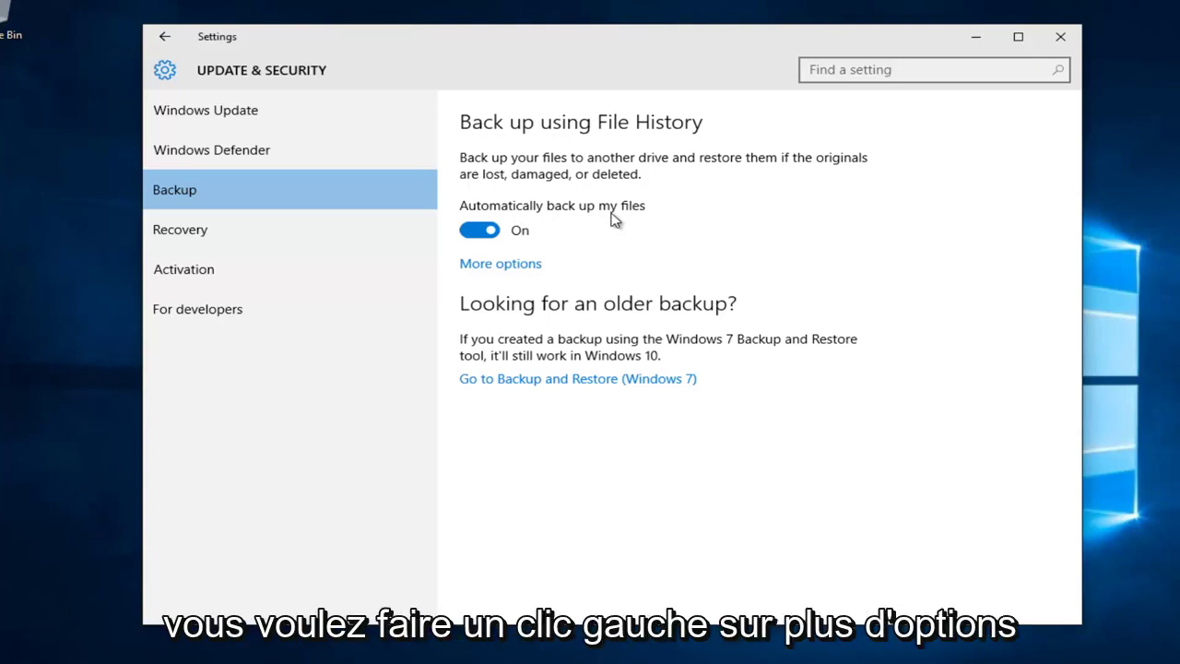
left_click(487, 268)
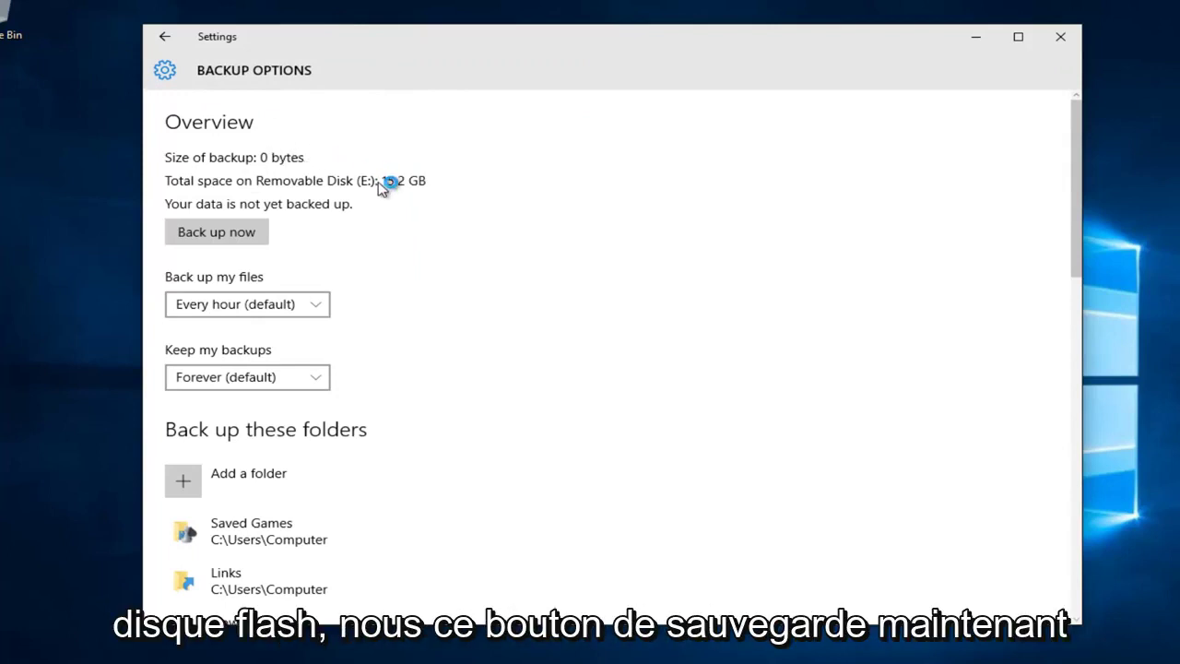
scroll(289, 259, "down", 2)
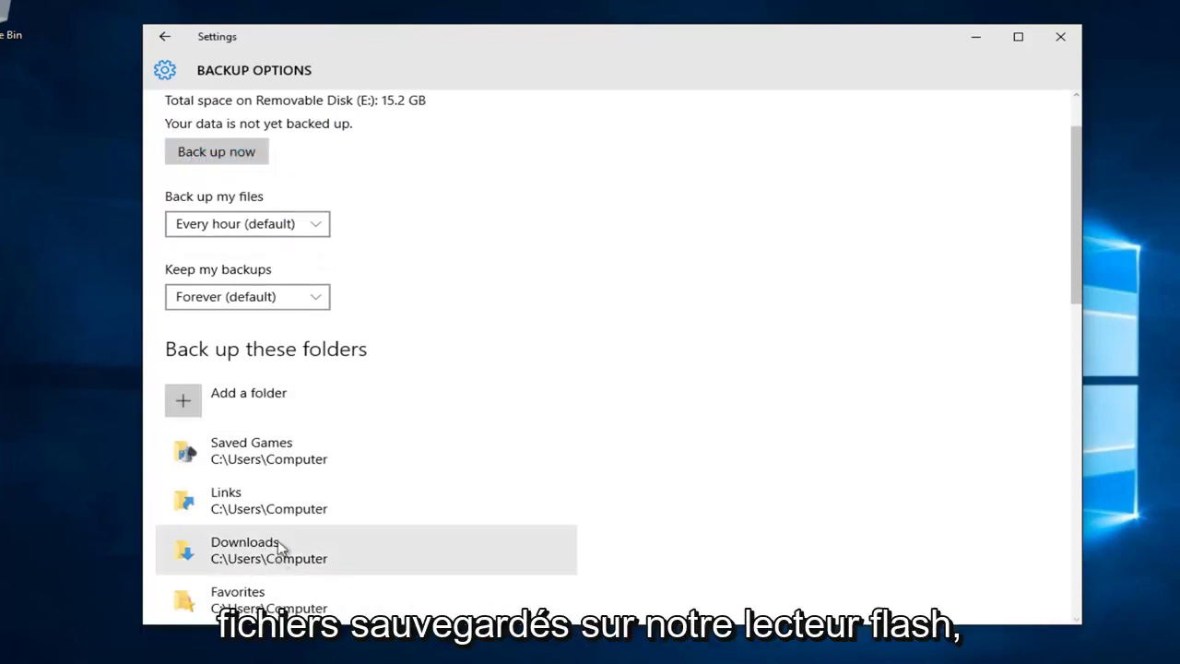
scroll(238, 177, "up", 2)
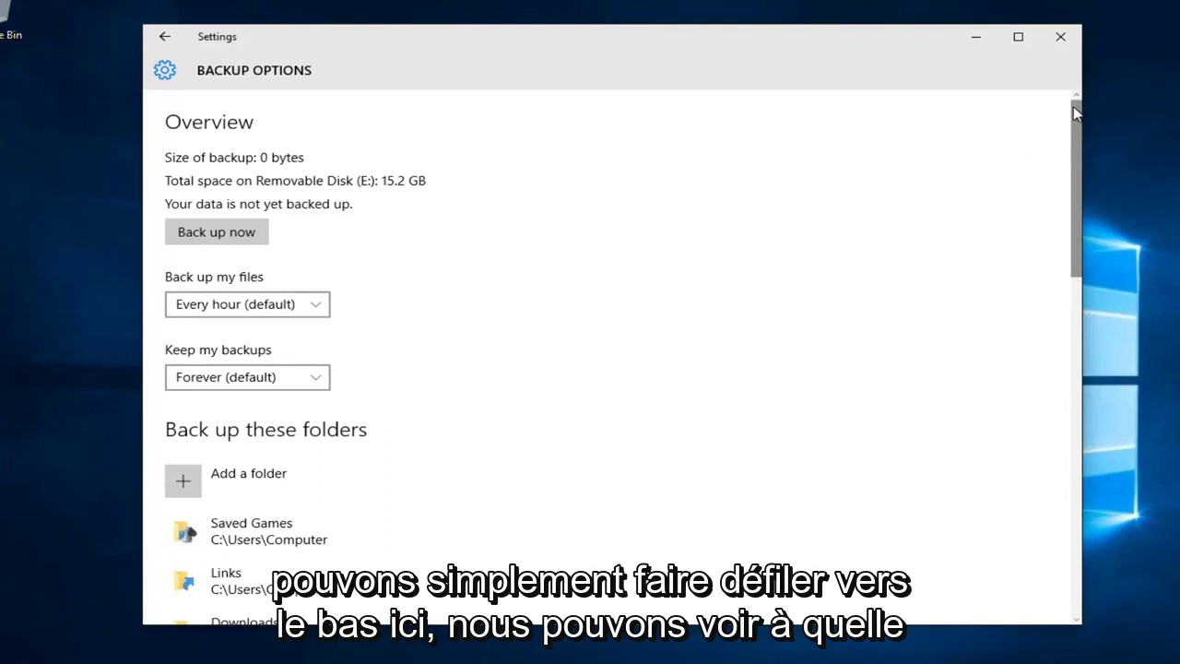
left_click_drag(1074, 113, 1077, 171)
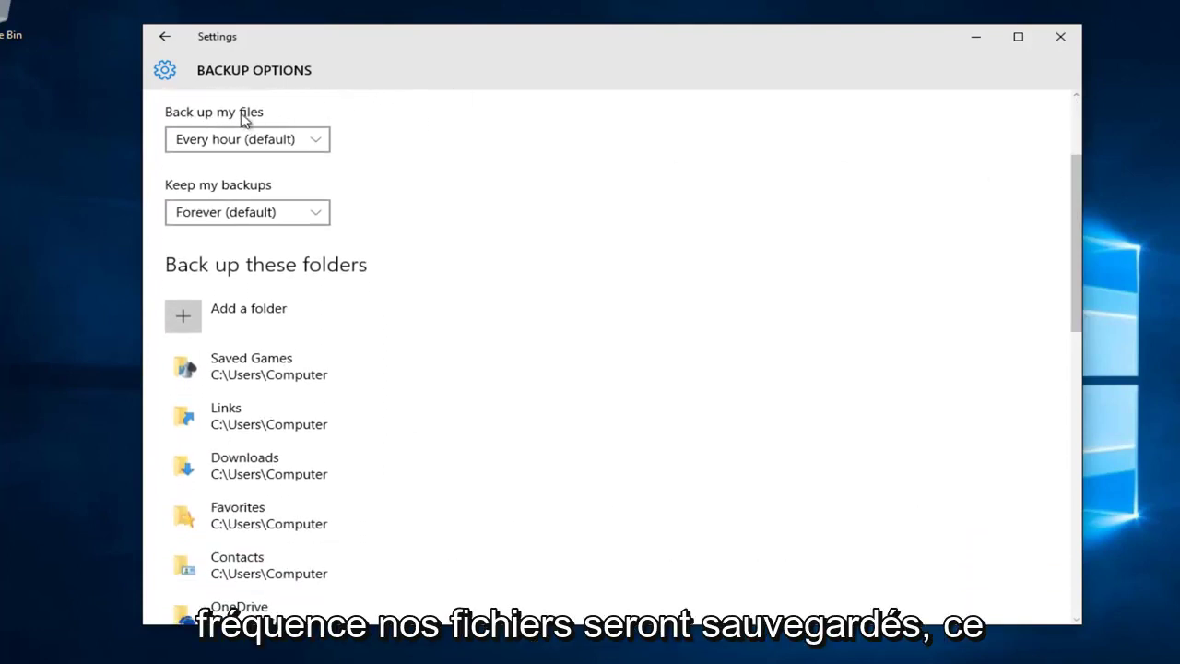
left_click(295, 143)
left_click(472, 149)
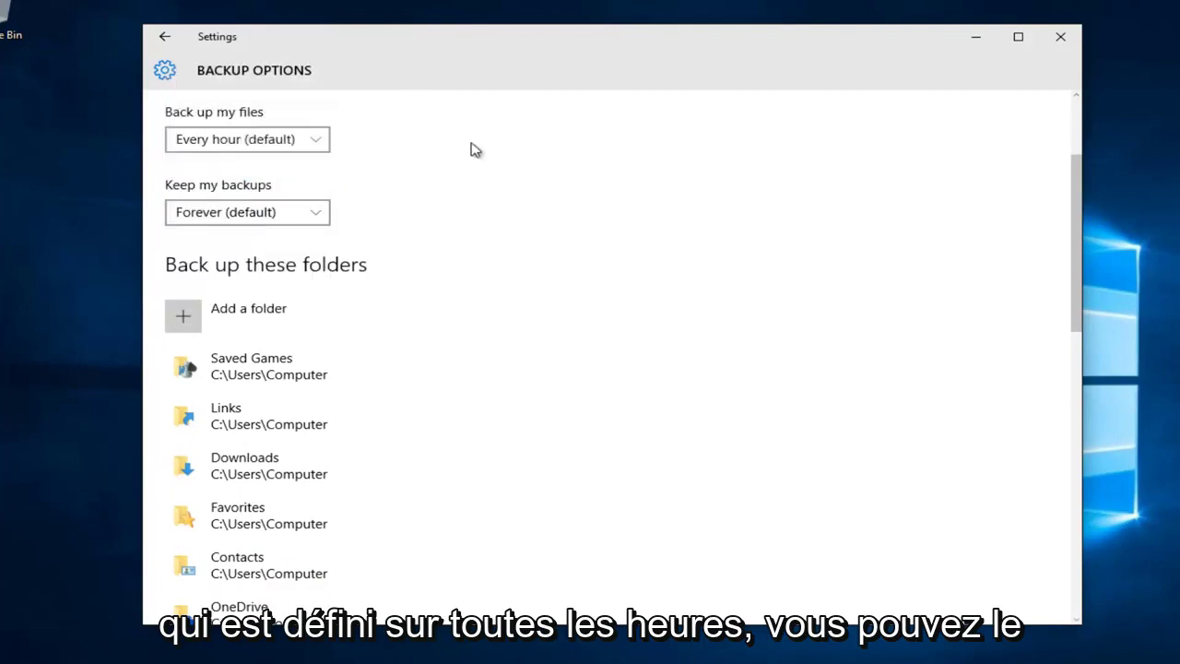
left_click(197, 140)
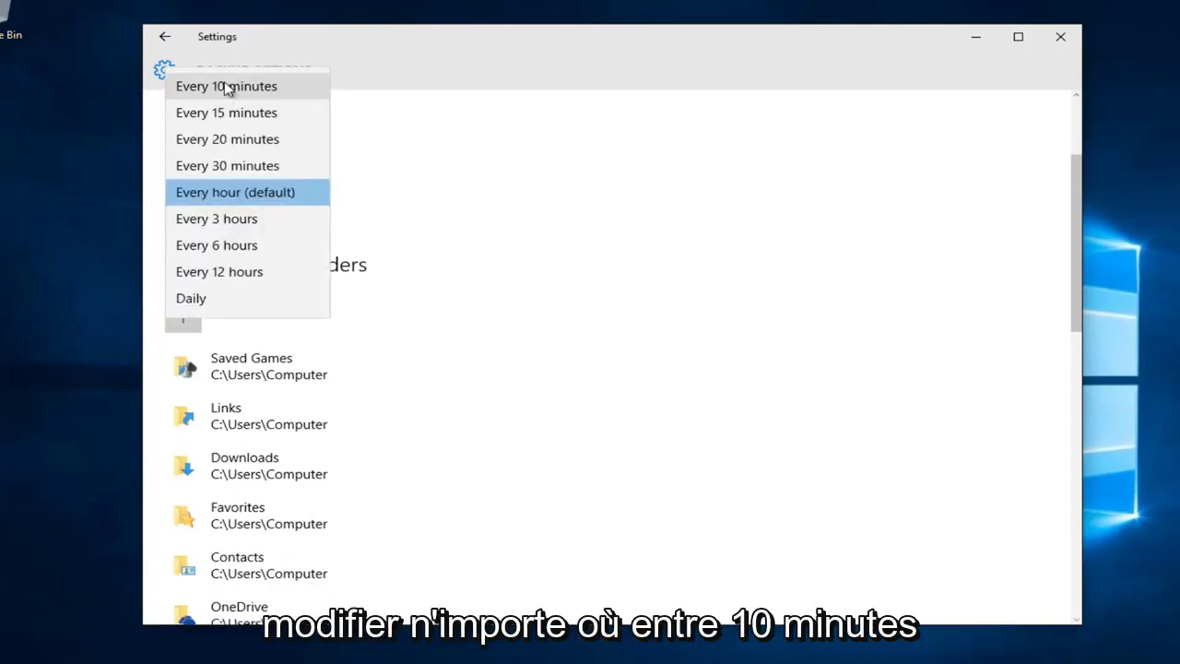
left_click(481, 290)
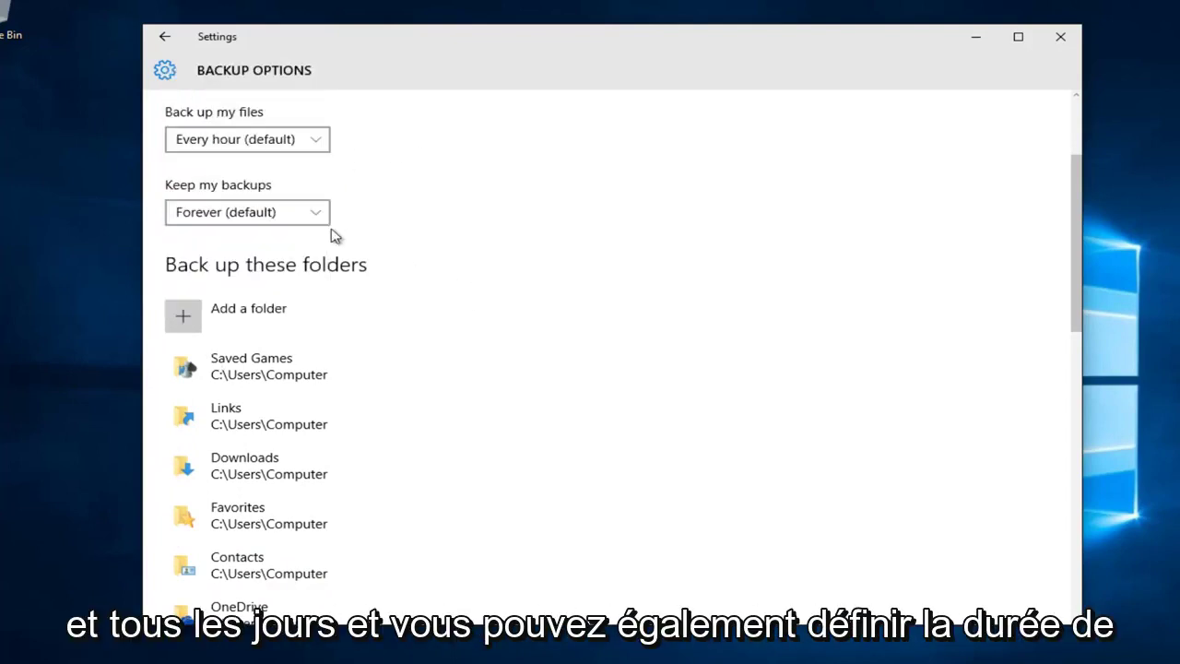
left_click(206, 215)
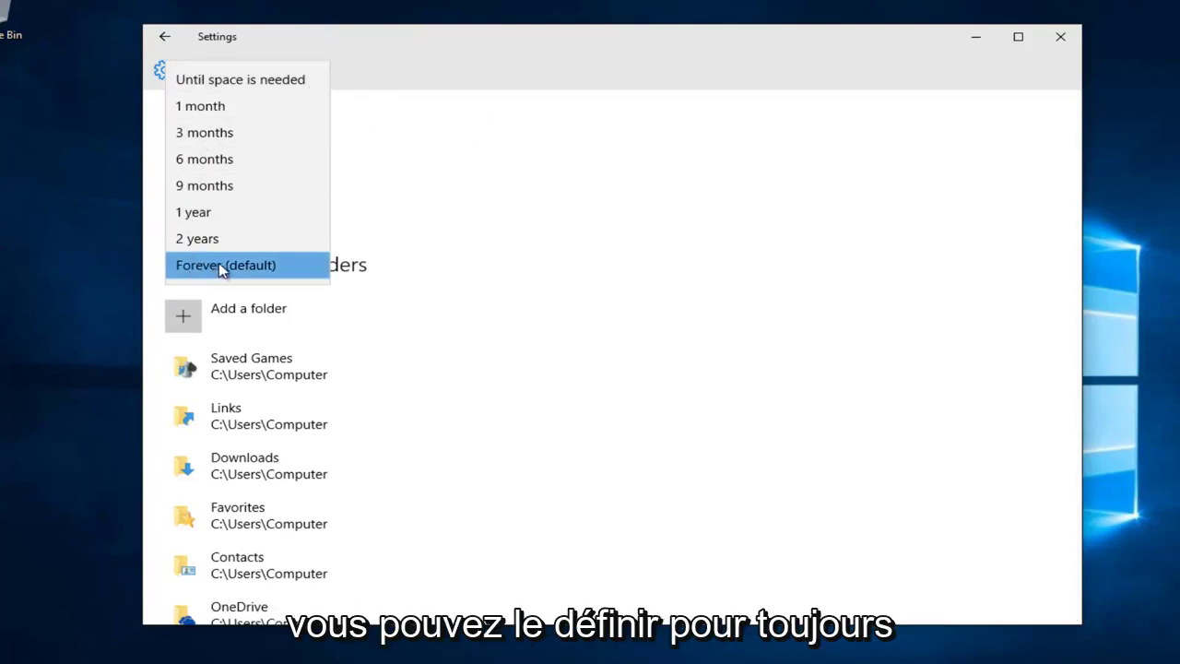
left_click(376, 258)
Scroll through the 'Back up these folders' list and select the Documents entry
scroll(277, 267, "down", 2)
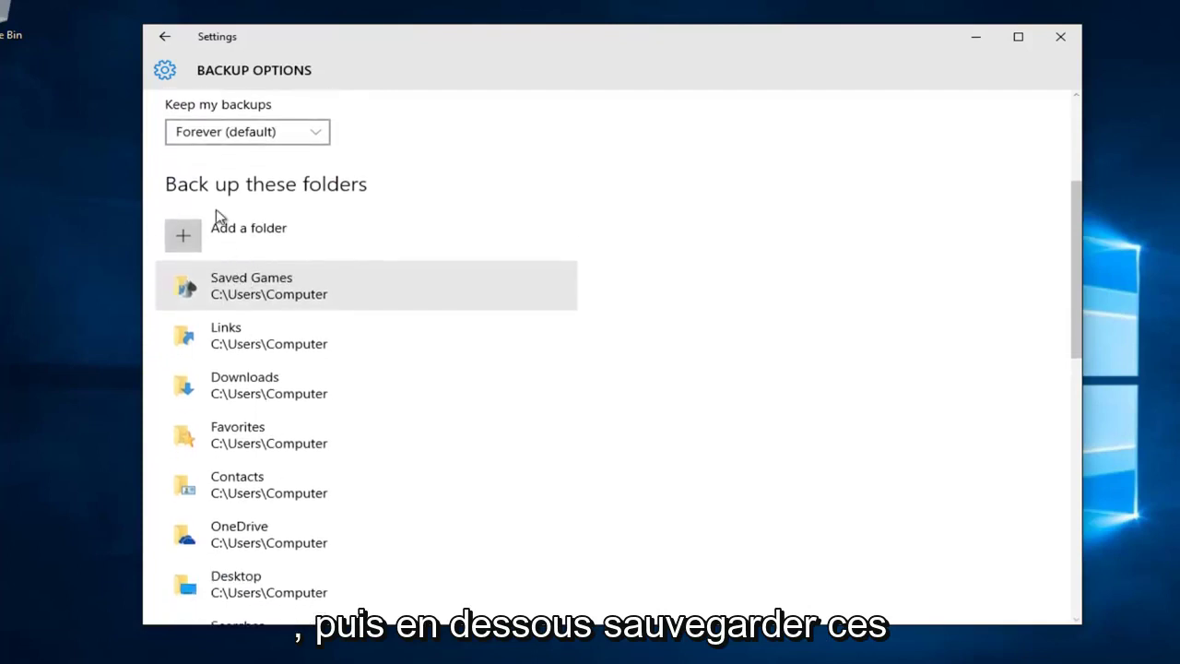
scroll(230, 240, "down", 5)
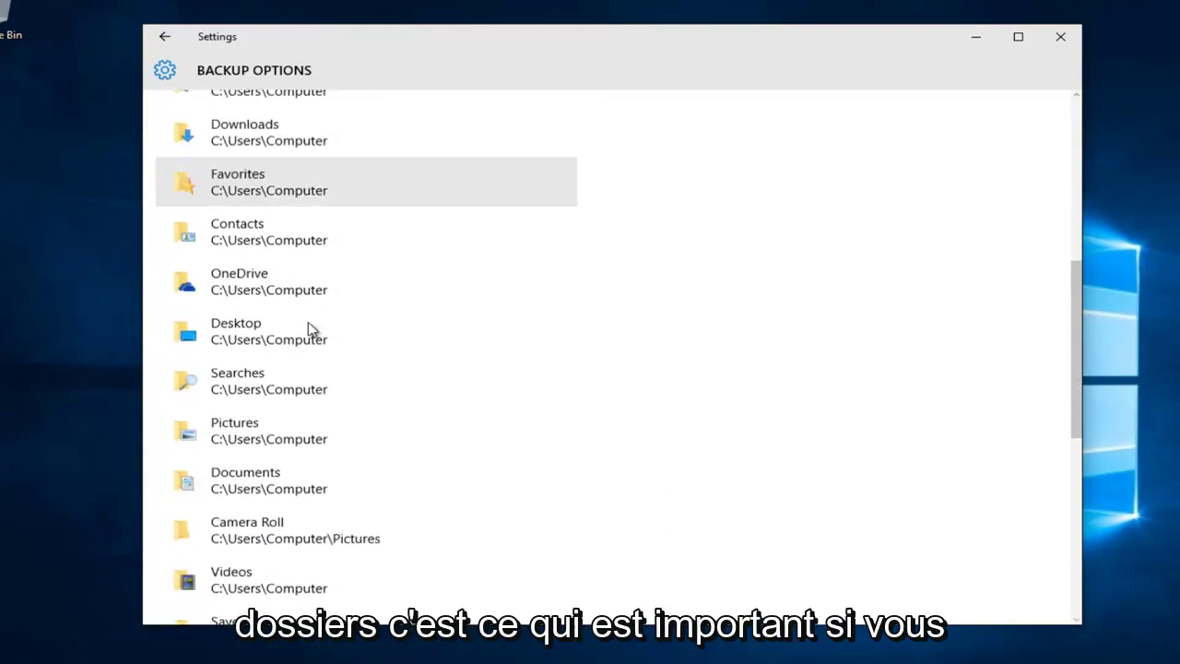
scroll(310, 329, "down", 1)
scroll(290, 350, "up", 6)
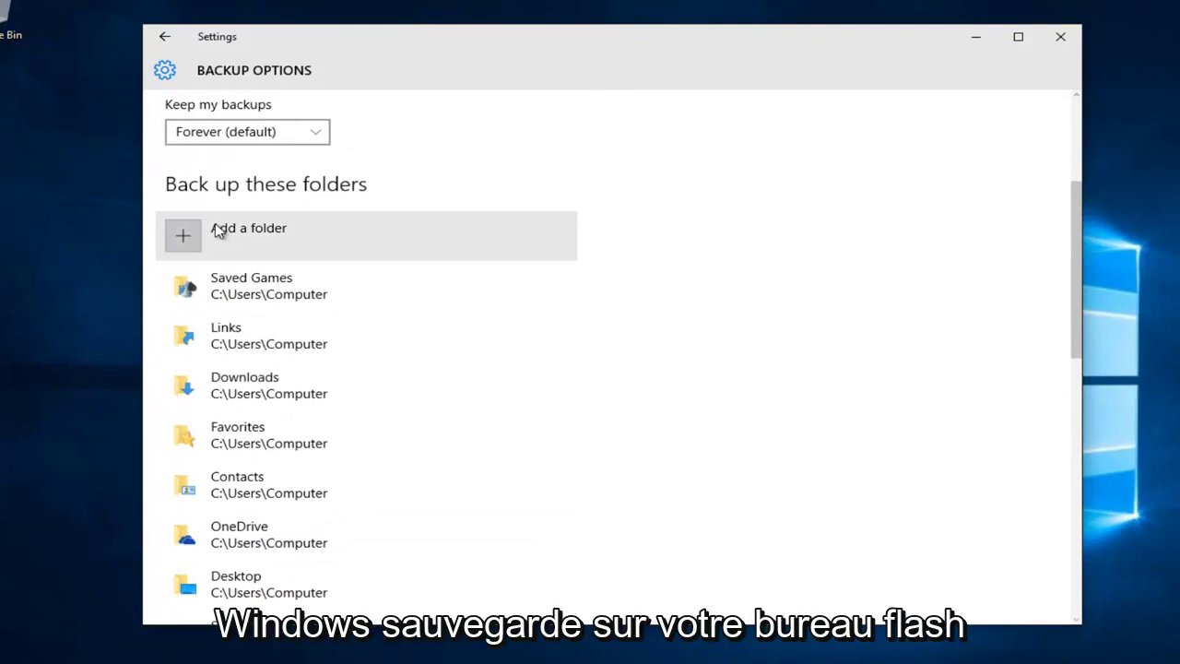
scroll(317, 291, "down", 2)
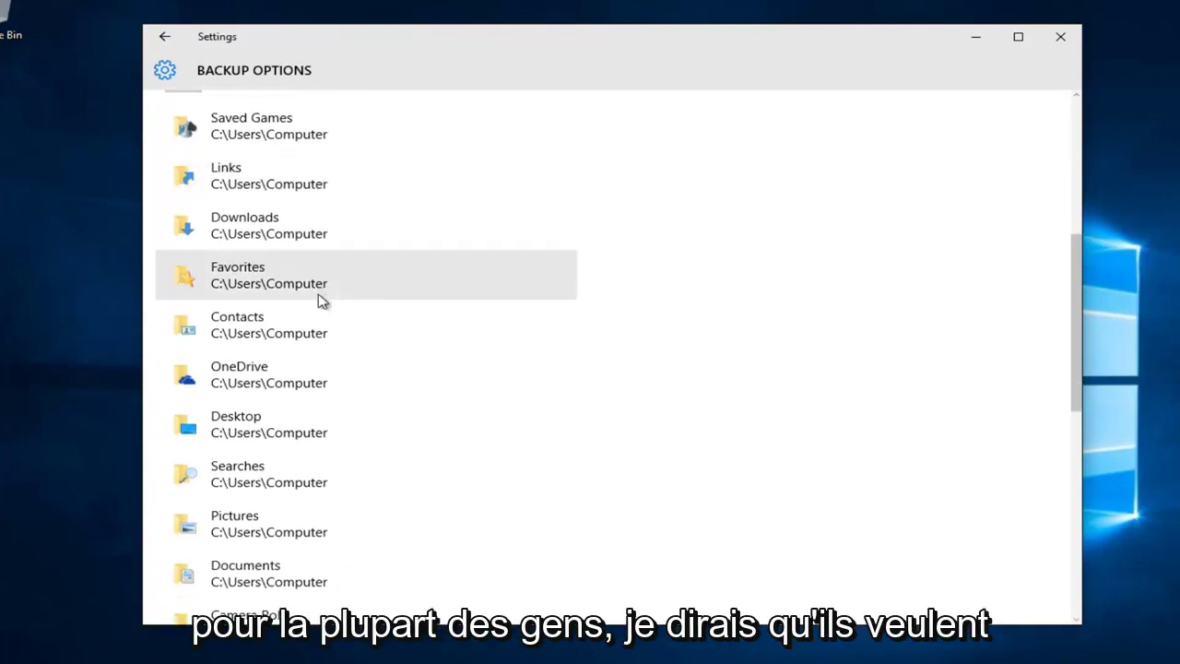
scroll(266, 447, "down", 1)
left_click(330, 499)
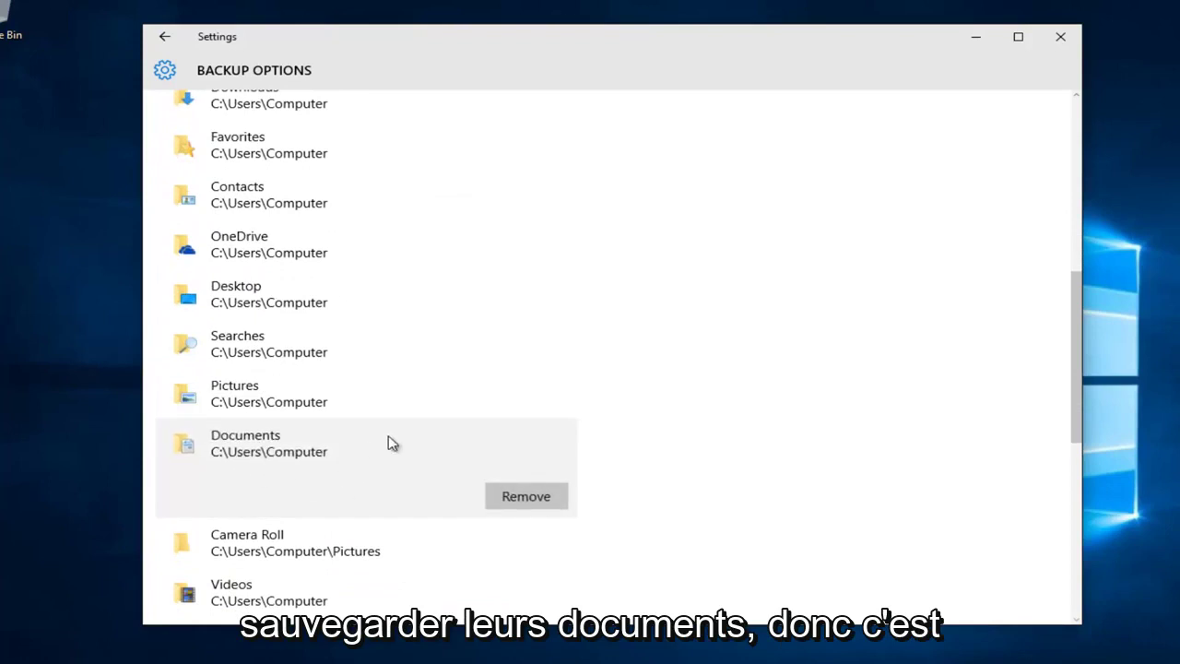
Remove the Downloads folder from the backed-up folders
scroll(327, 415, "up", 3)
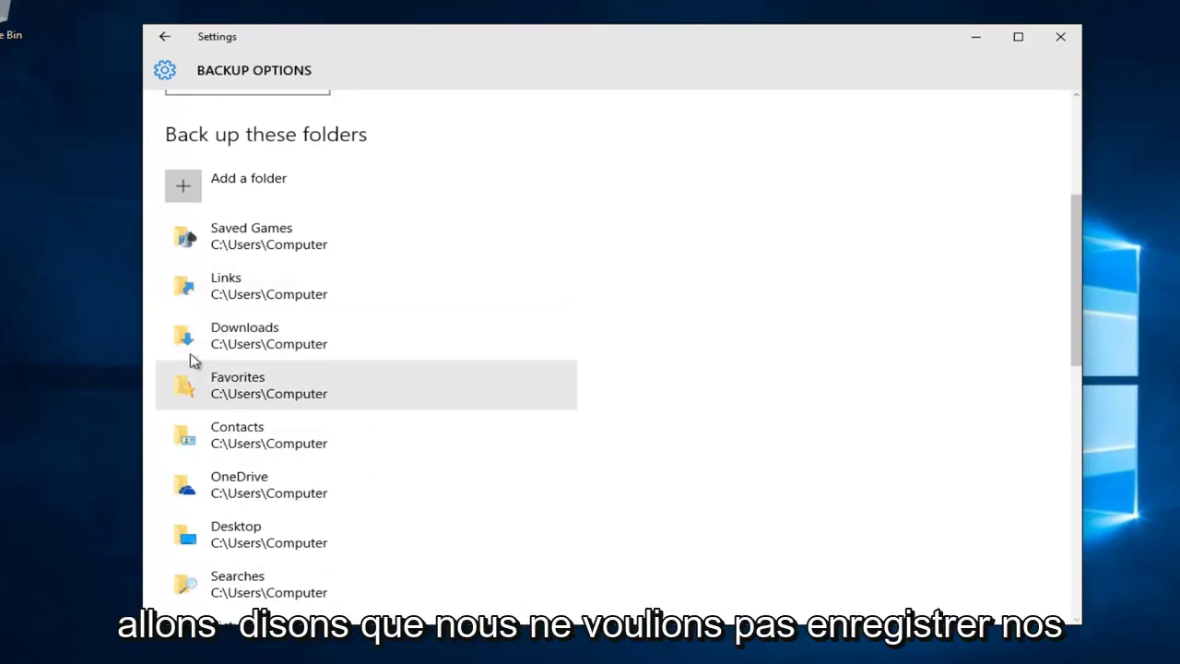
left_click(193, 338)
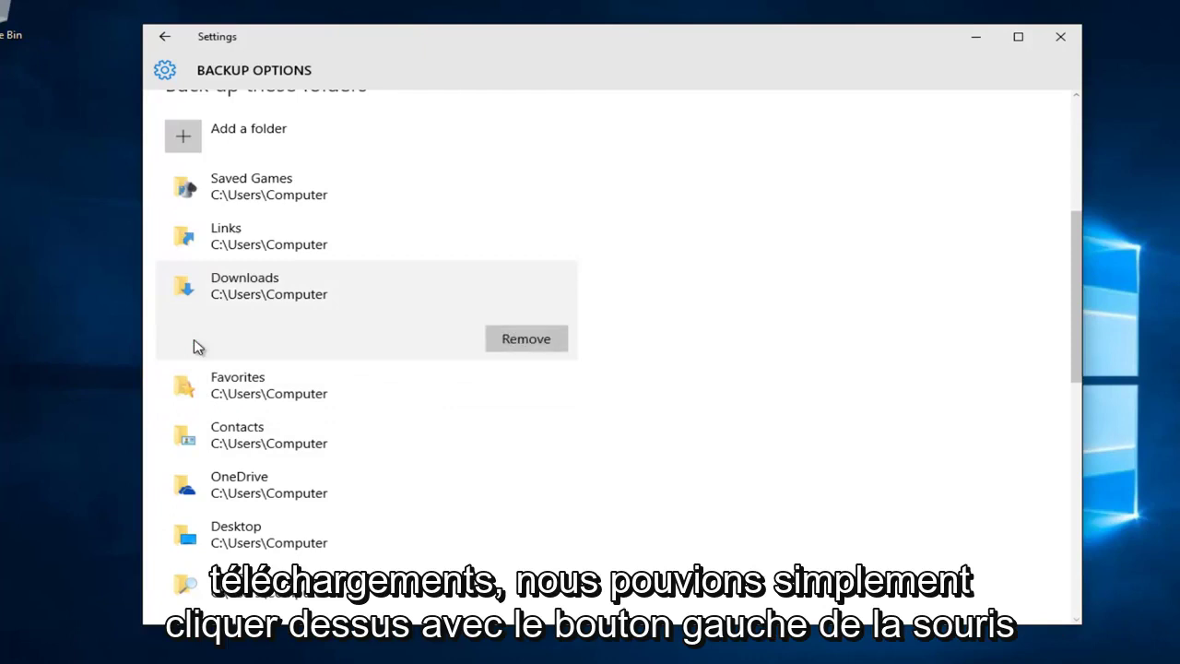
left_click(513, 340)
scroll(244, 378, "down", 3)
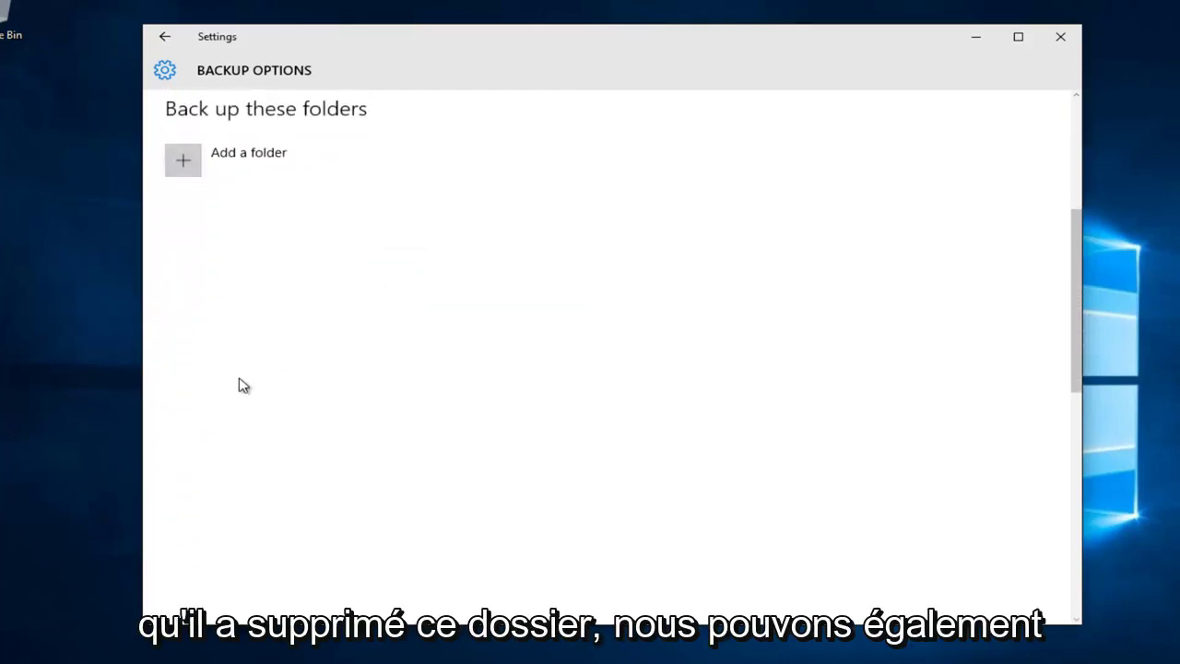
scroll(258, 323, "up", 1)
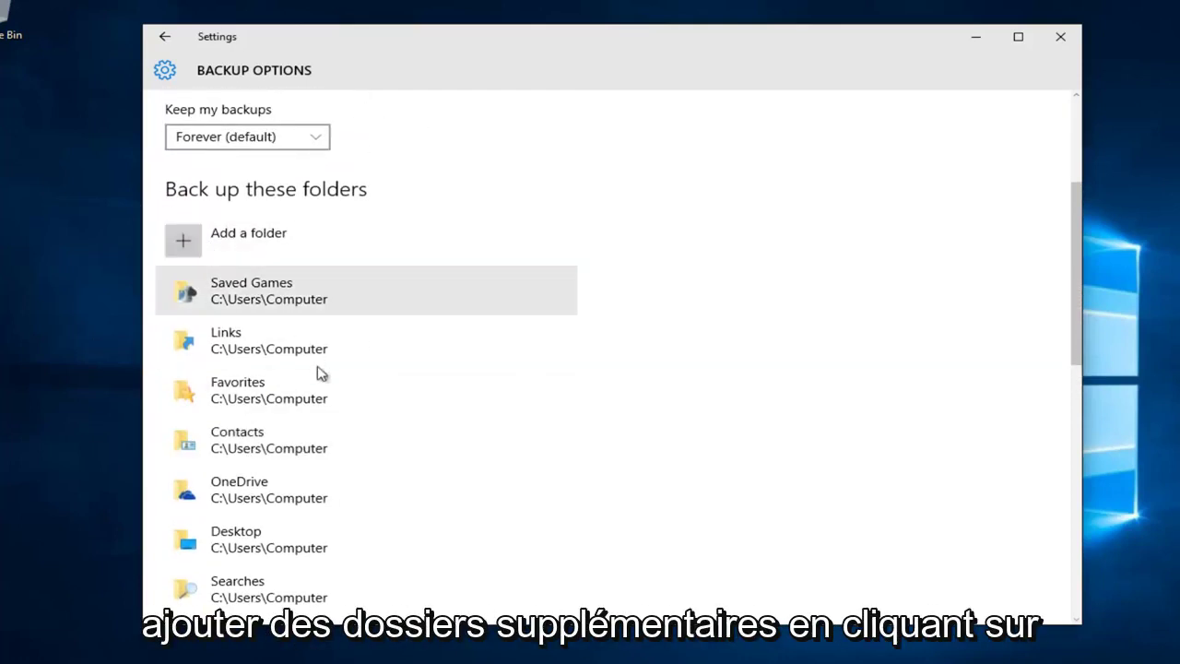
scroll(319, 374, "up", 2)
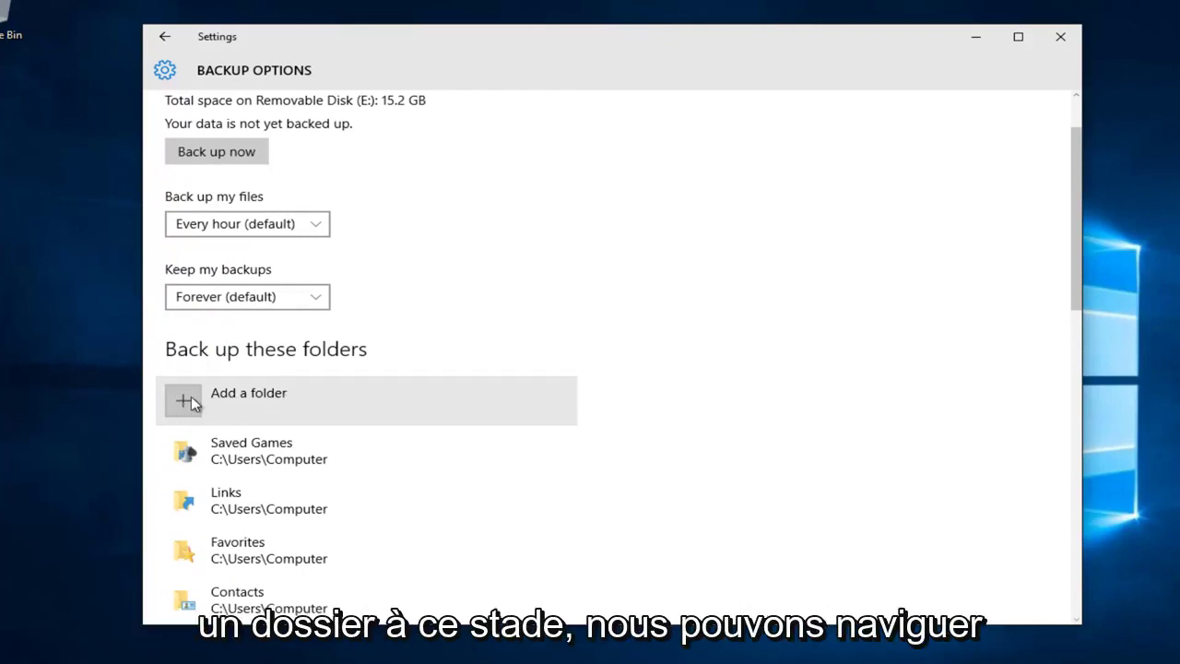
Add the Music folder to the backed-up folders
left_click(191, 396)
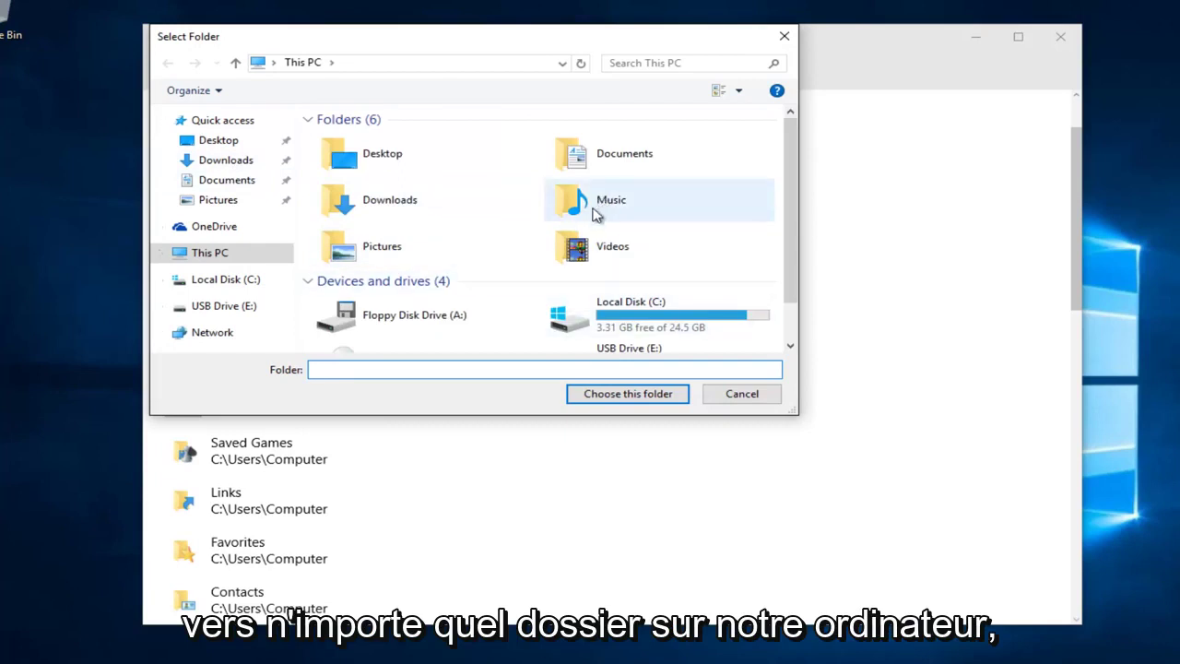
left_click(592, 213)
left_click(585, 398)
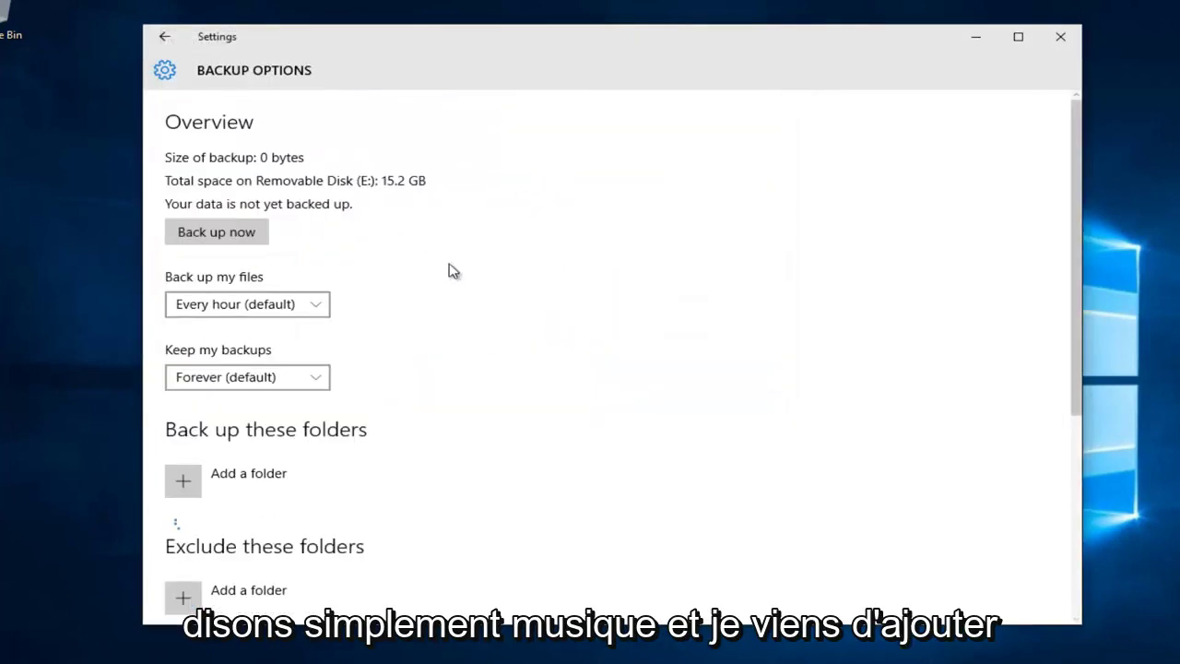
Run a backup now and go back to the main Backup page
scroll(305, 396, "down", 4)
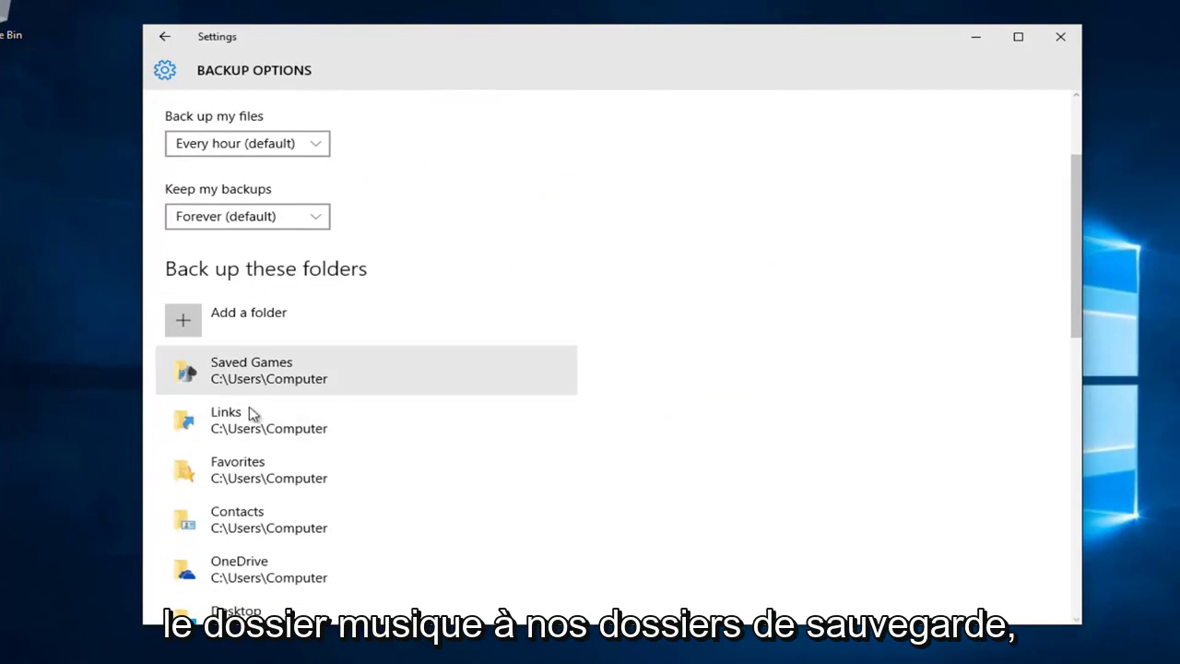
scroll(348, 421, "up", 4)
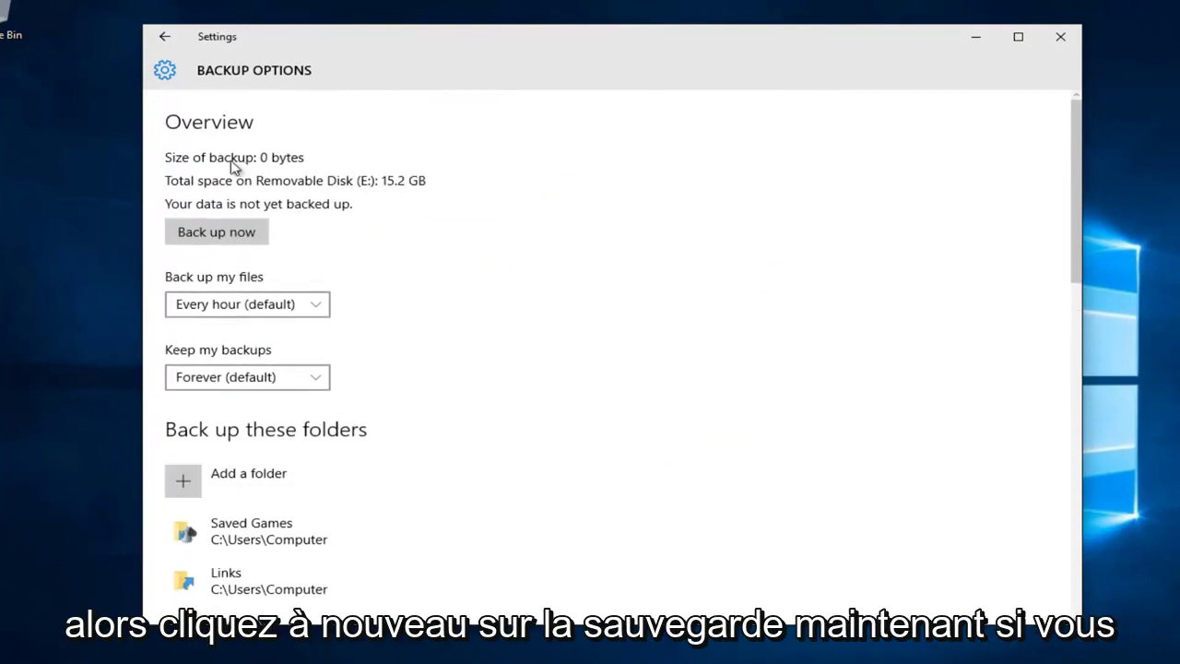
left_click(240, 238)
left_click(165, 38)
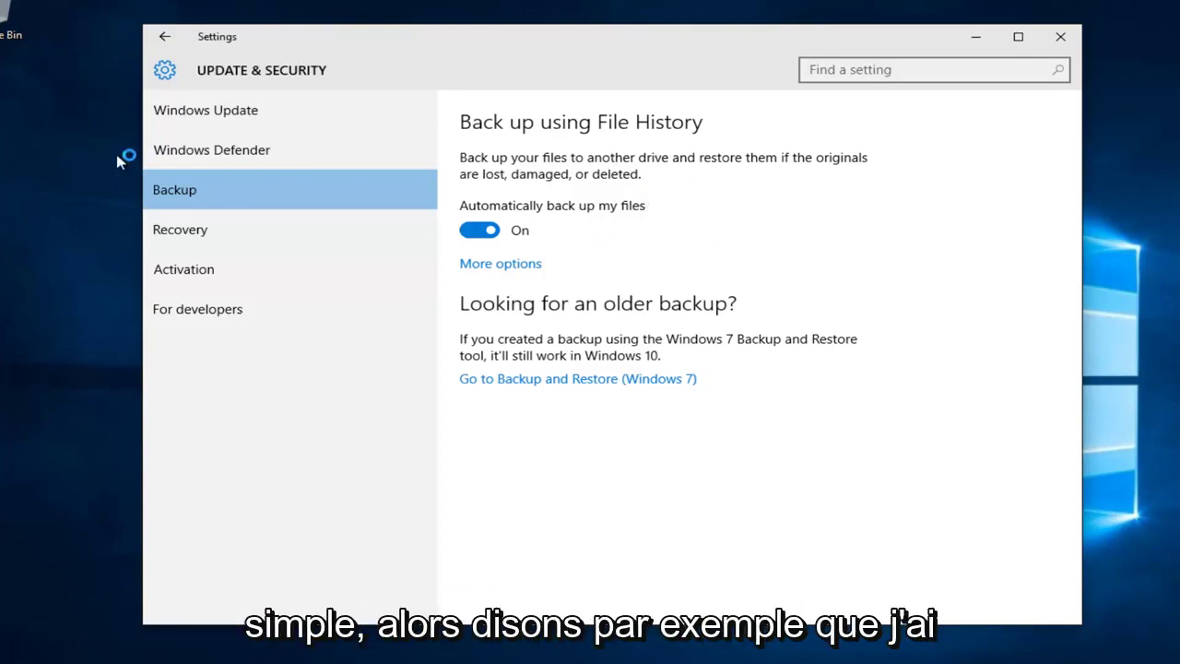
Create a blank 'New Microsoft Word Document' on the desktop and close the Settings window
left_click(17, 103)
right_click(16, 99)
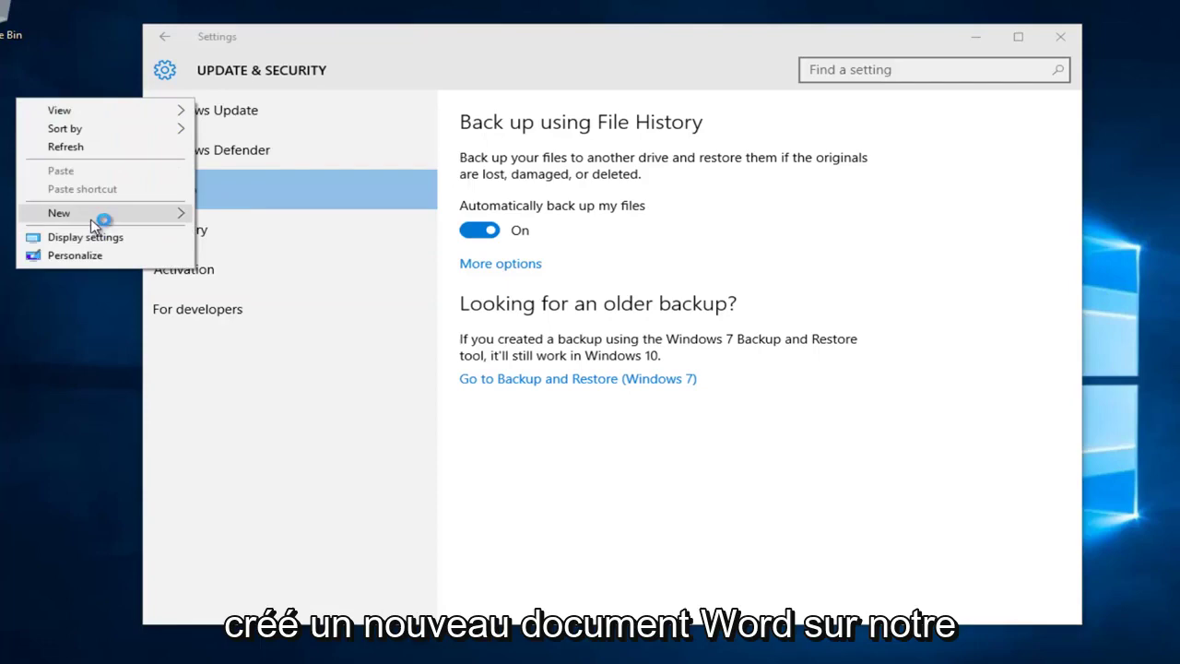
mouse_move(176, 216)
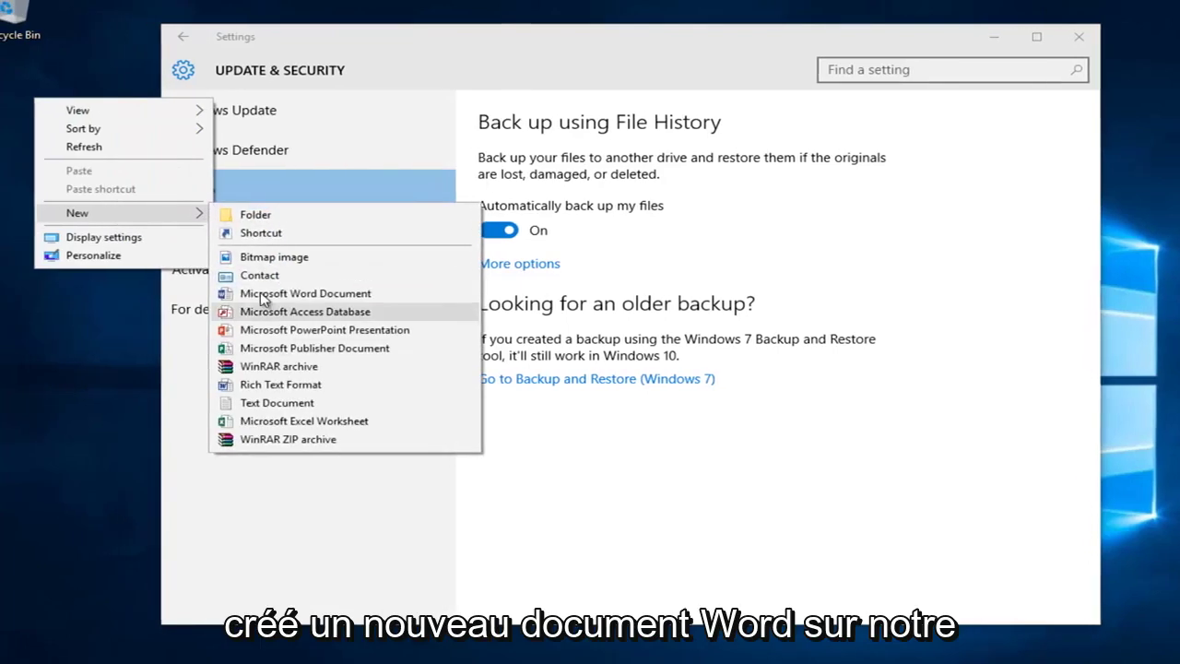
left_click(287, 293)
left_click(1099, 37)
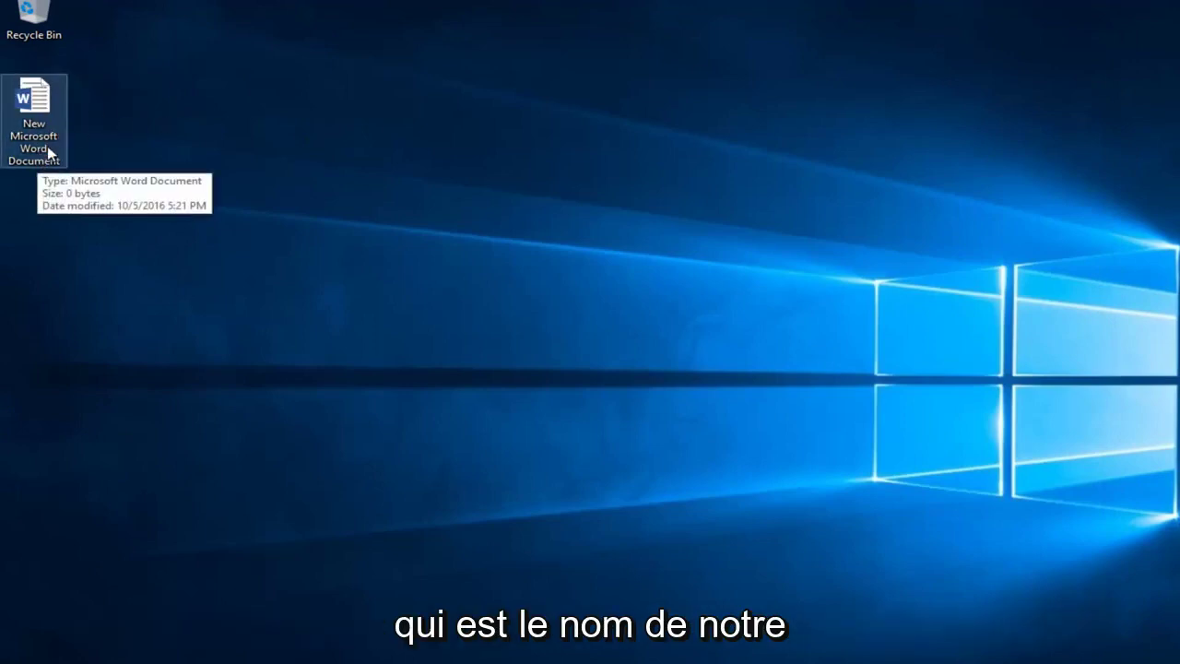
right_click(38, 92)
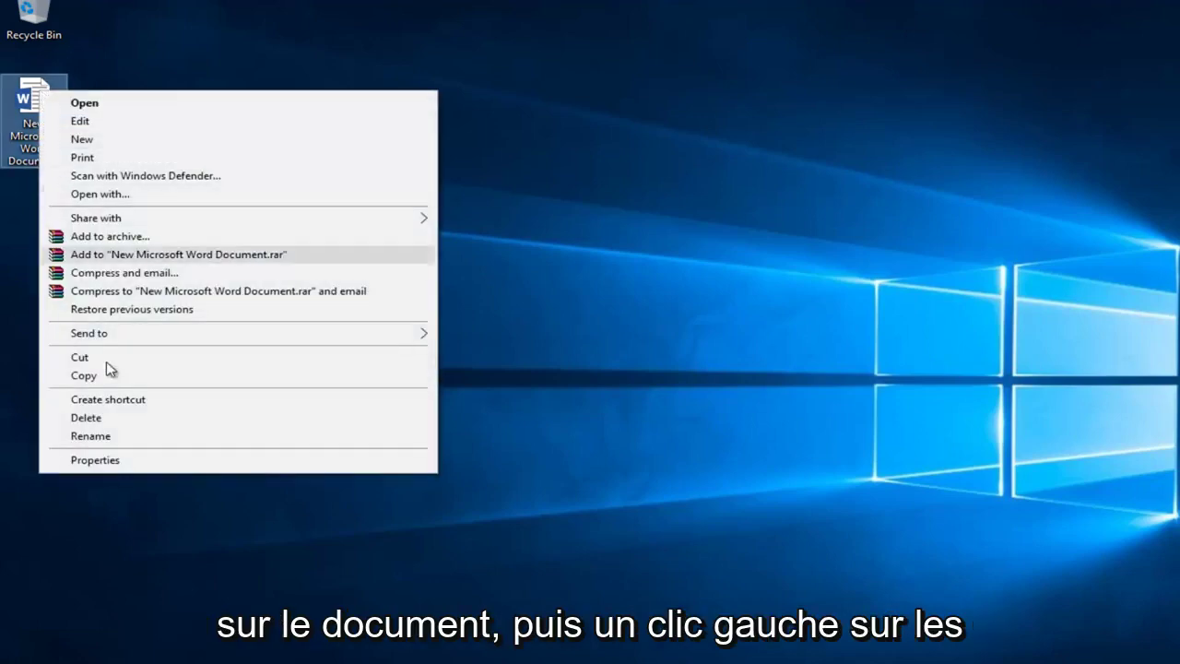
left_click(88, 460)
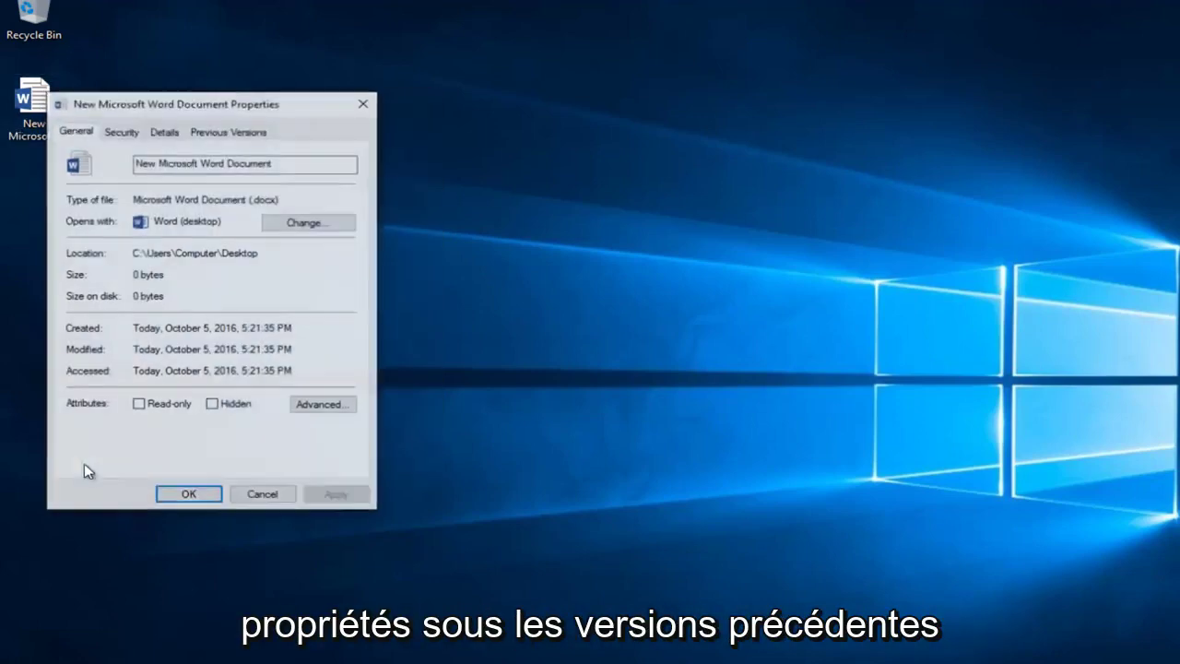
left_click(242, 134)
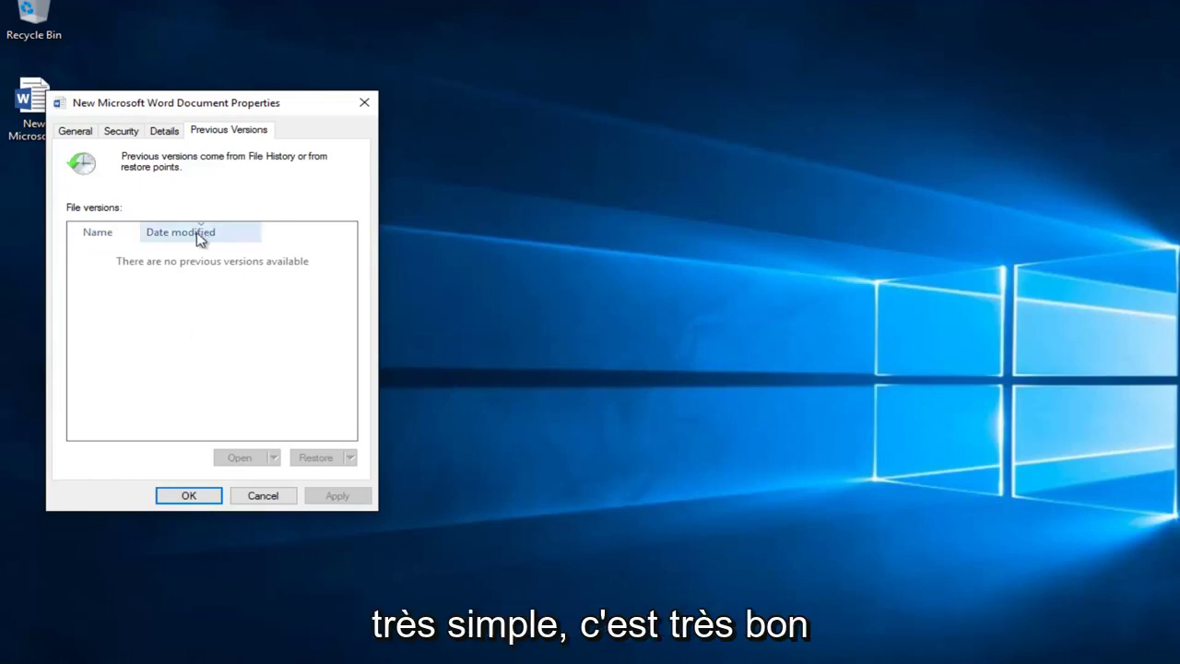
left_click(201, 494)
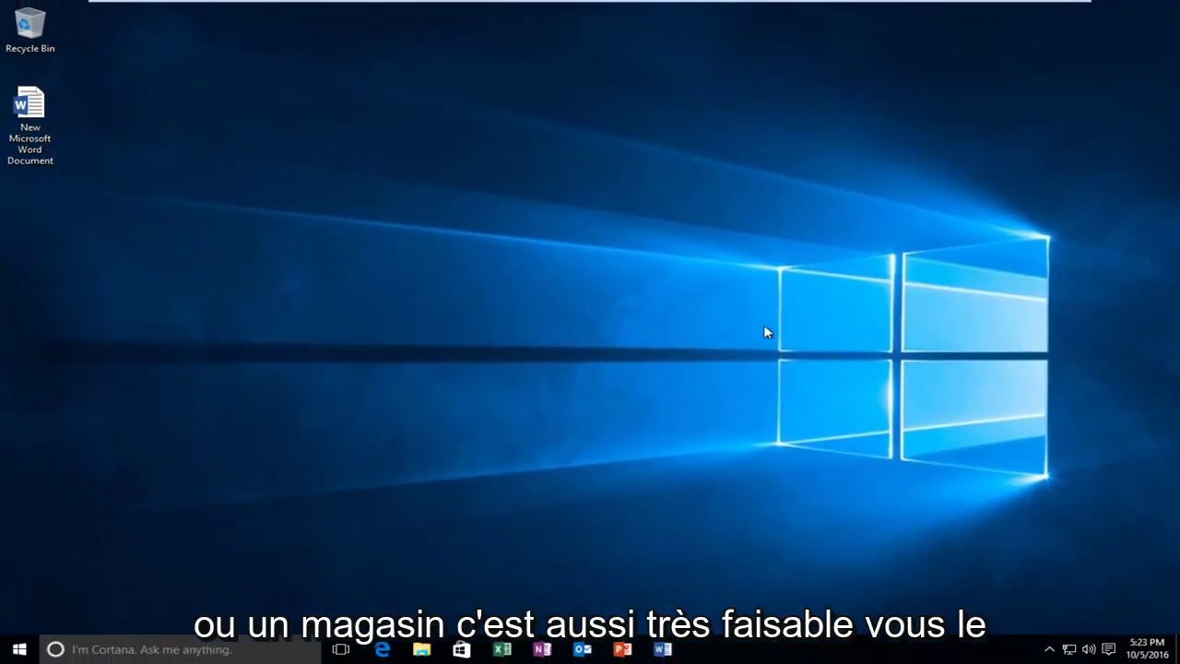
Reopen Settings > Update & security > Backup > More options and scroll down to Related settings
left_click(19, 650)
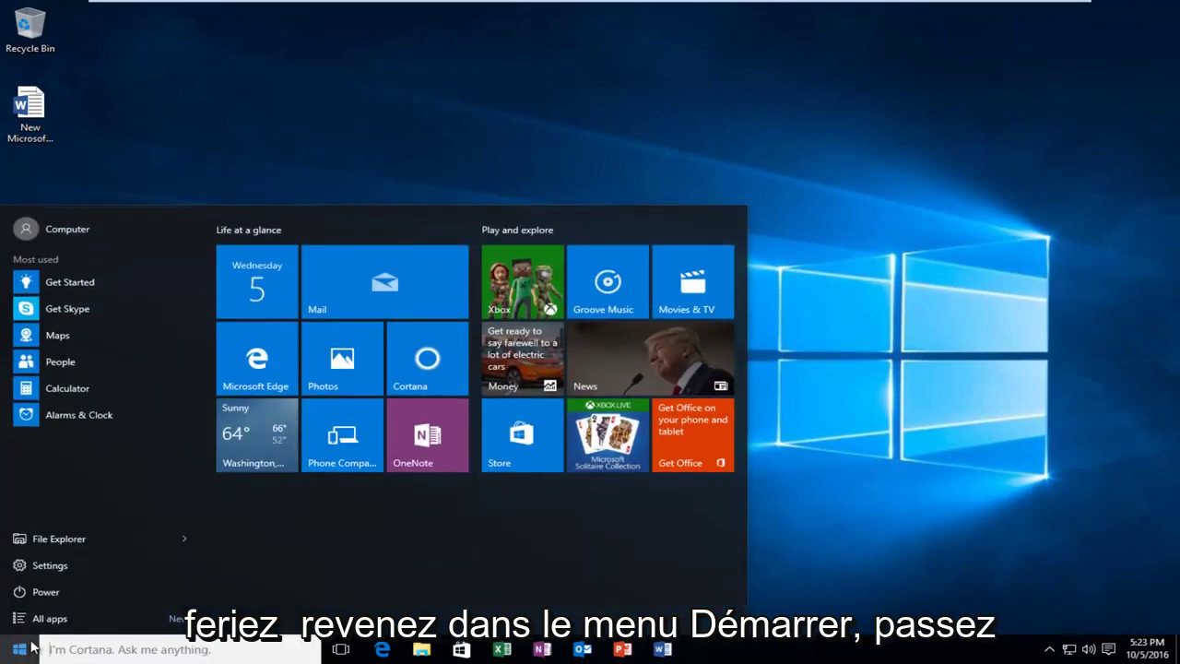
left_click(51, 565)
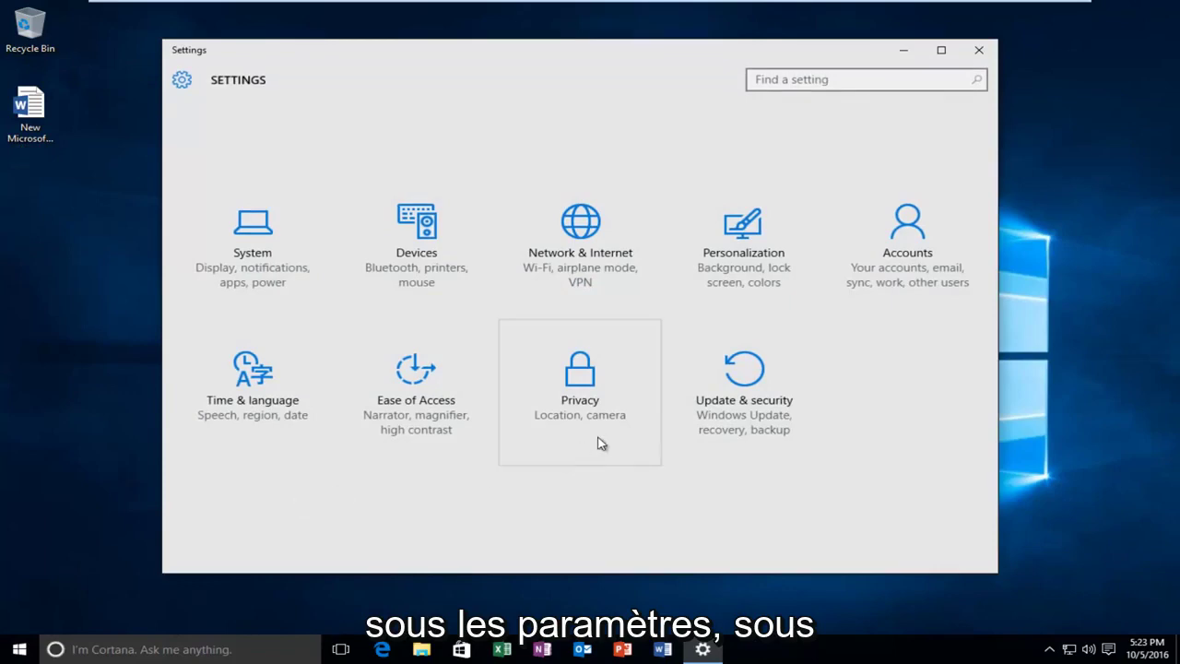
left_click(736, 396)
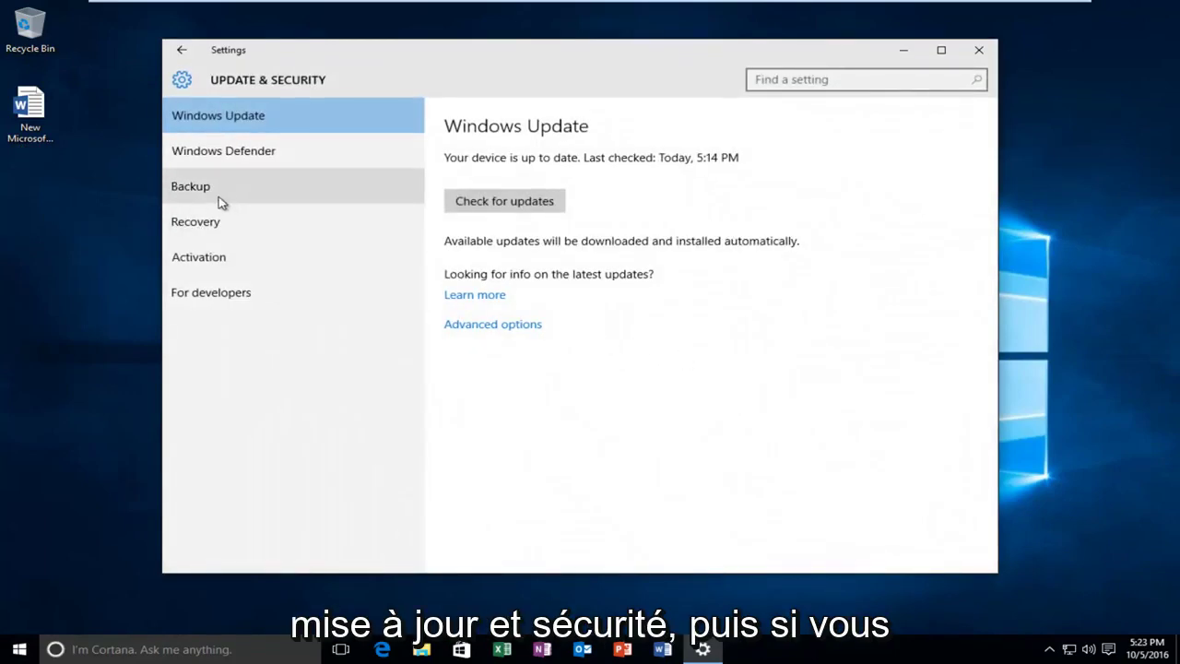
left_click(194, 201)
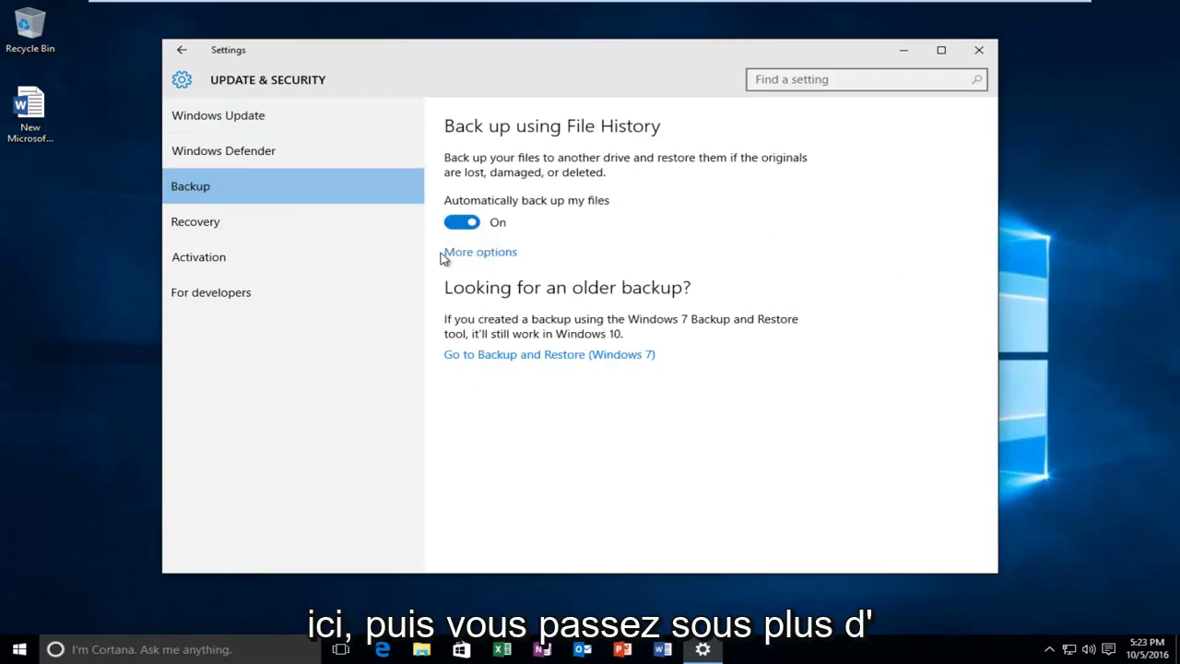
left_click(473, 255)
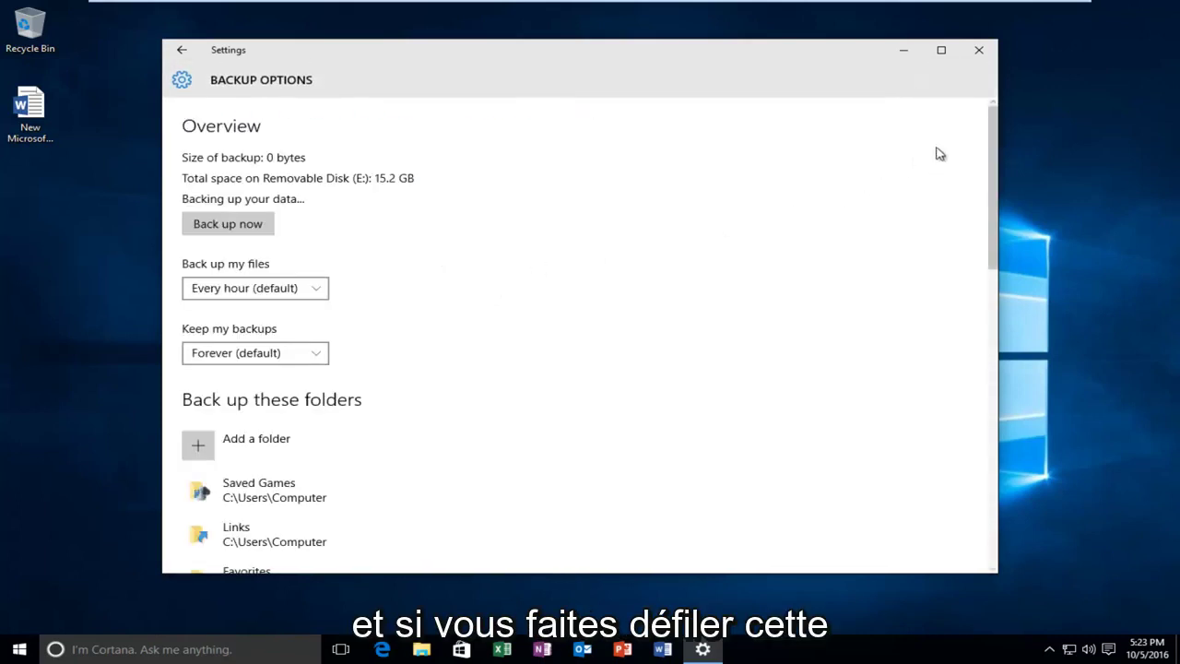
left_click_drag(993, 135, 1003, 397)
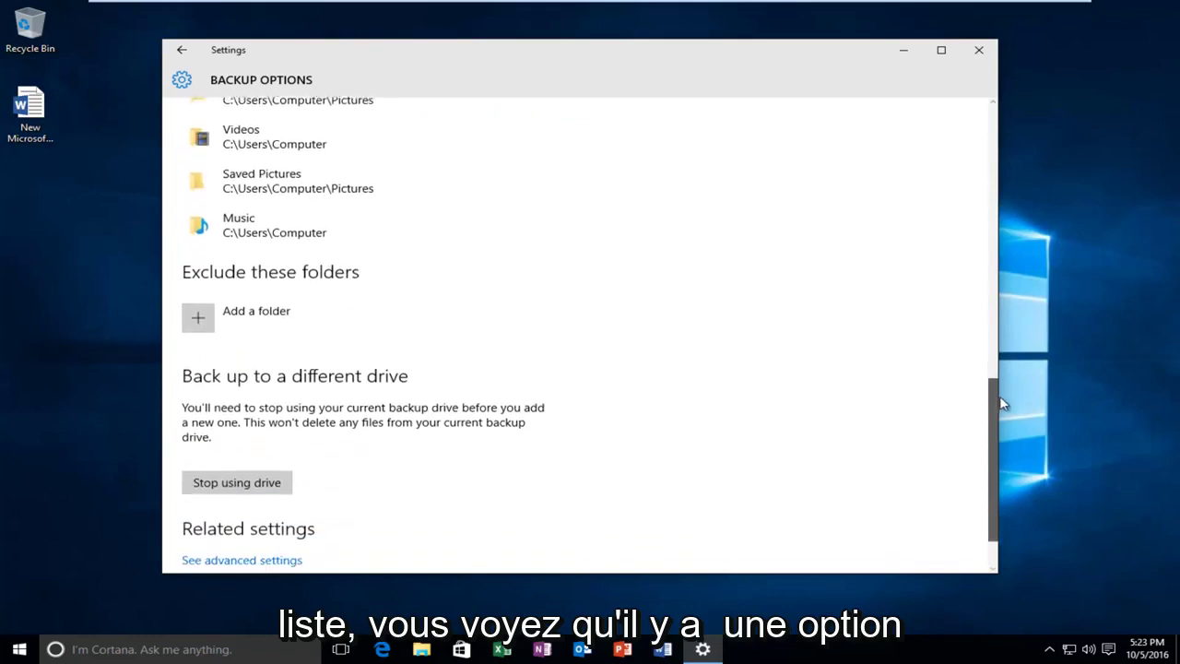
scroll(337, 404, "down", 2)
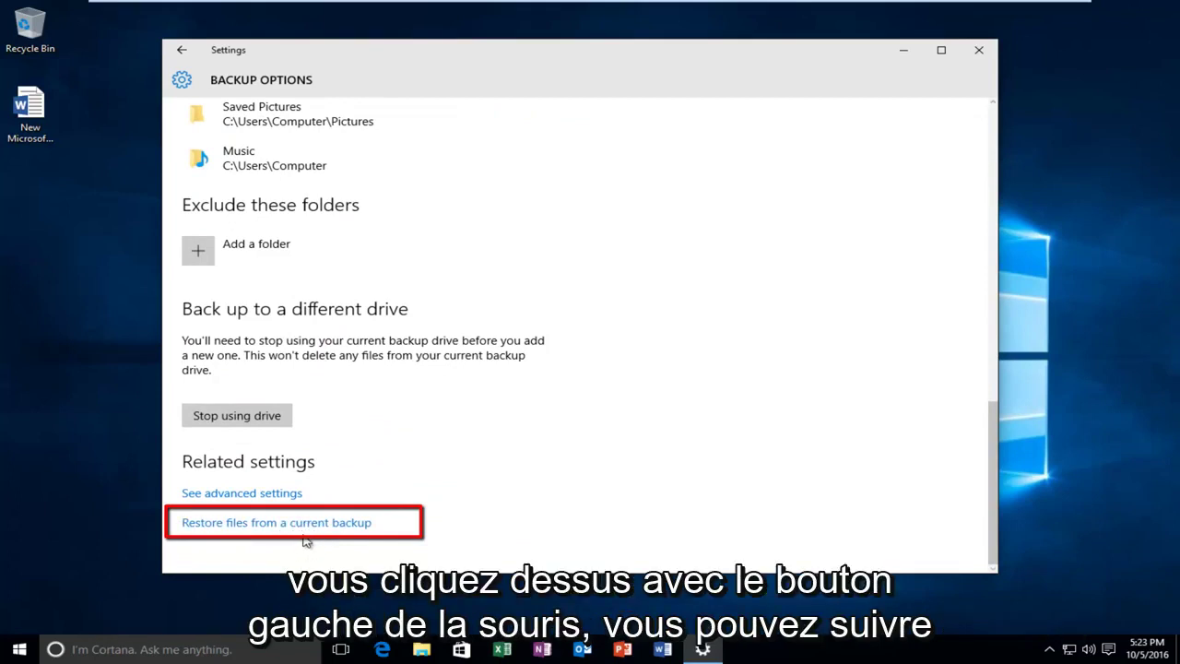
left_click(351, 523)
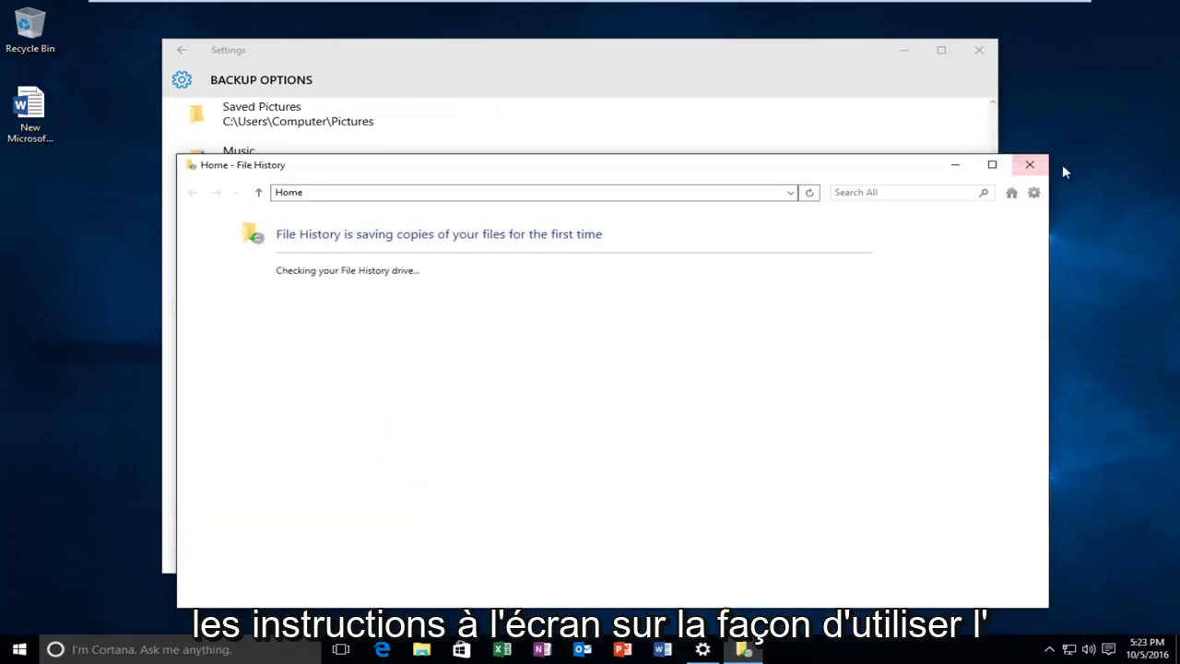
left_click(1045, 166)
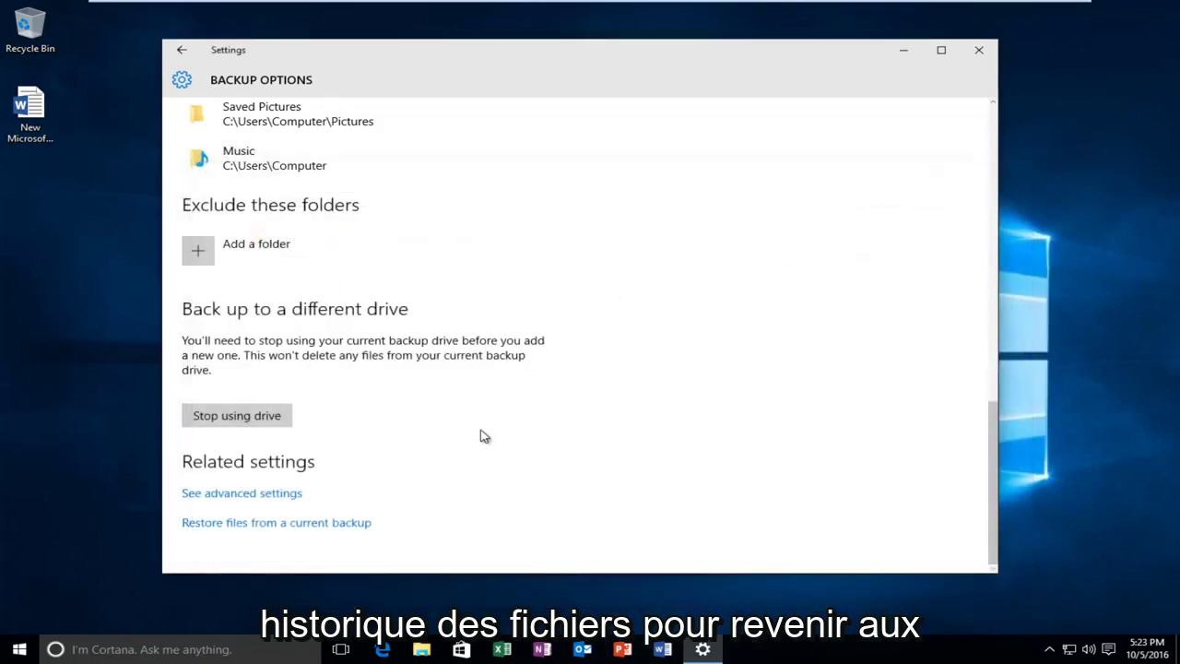